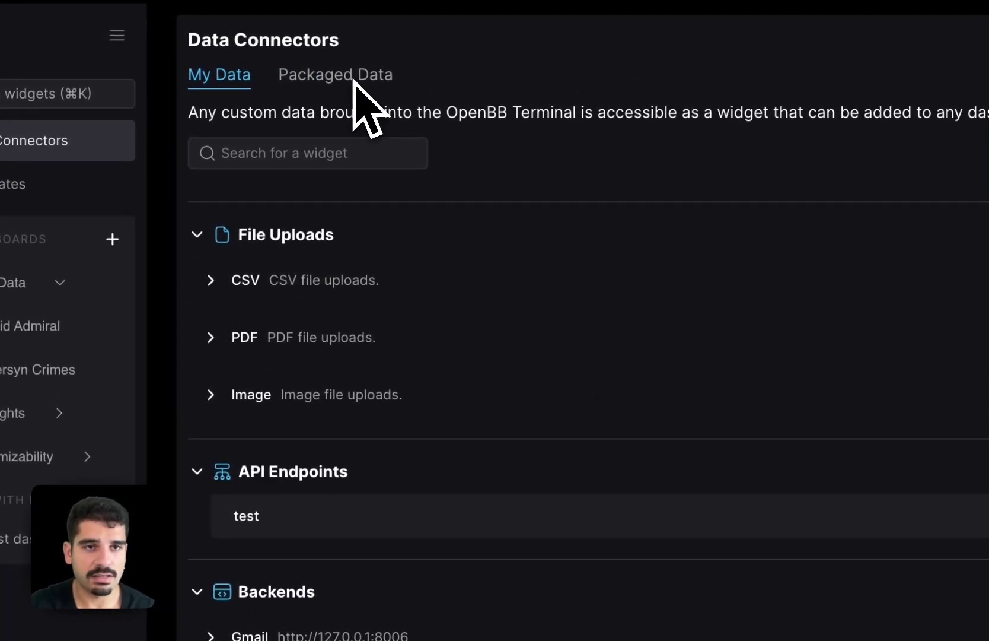
- Show the Packaged Data bundles and enable the Trading Economics bundle
click(341, 80)
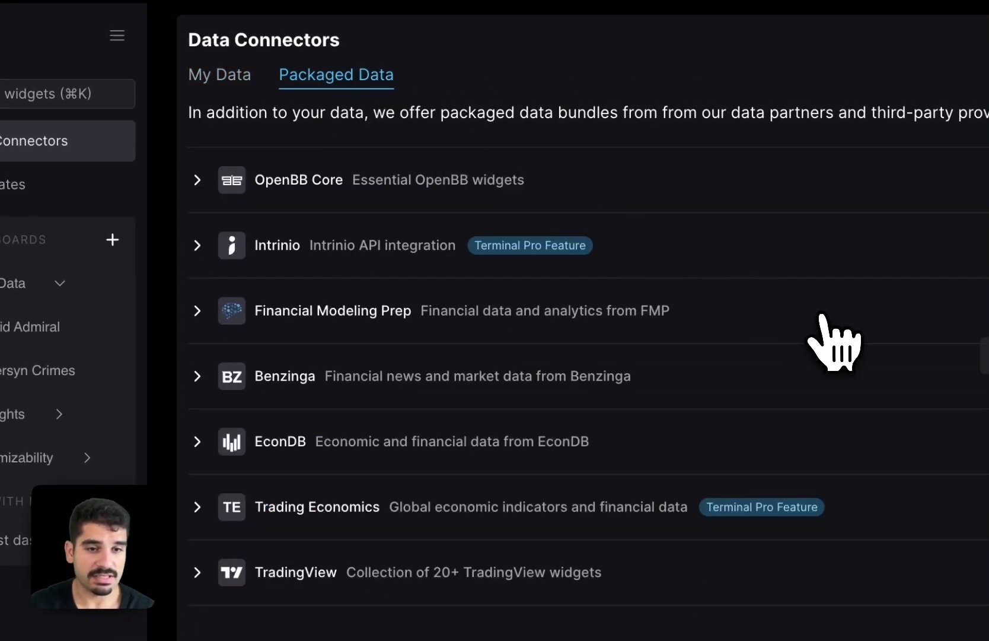
click(969, 276)
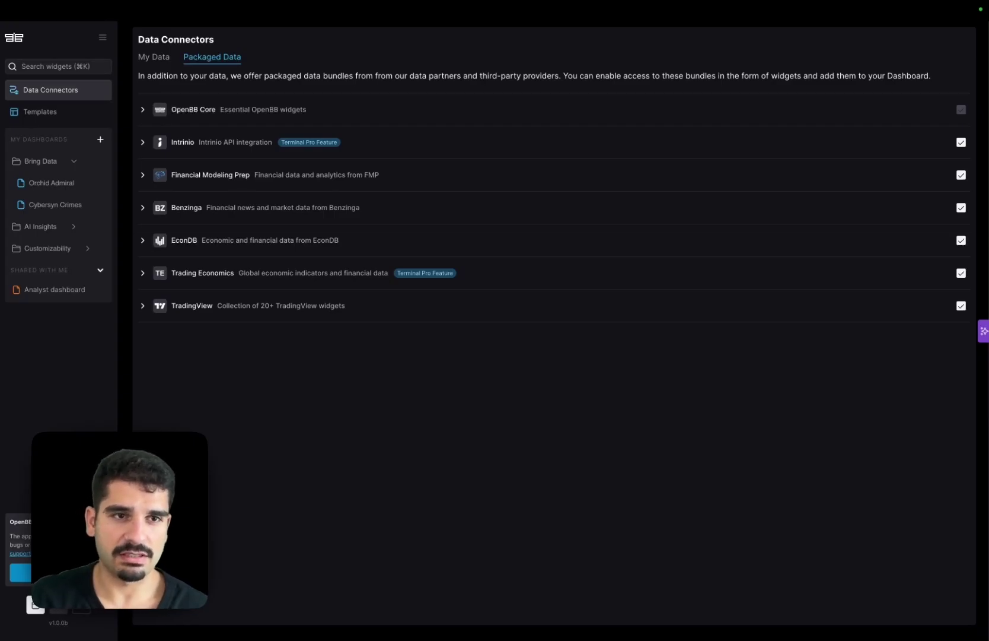
- Create a new dashboard from the Equity template, showing the AAPL overview
click(100, 139)
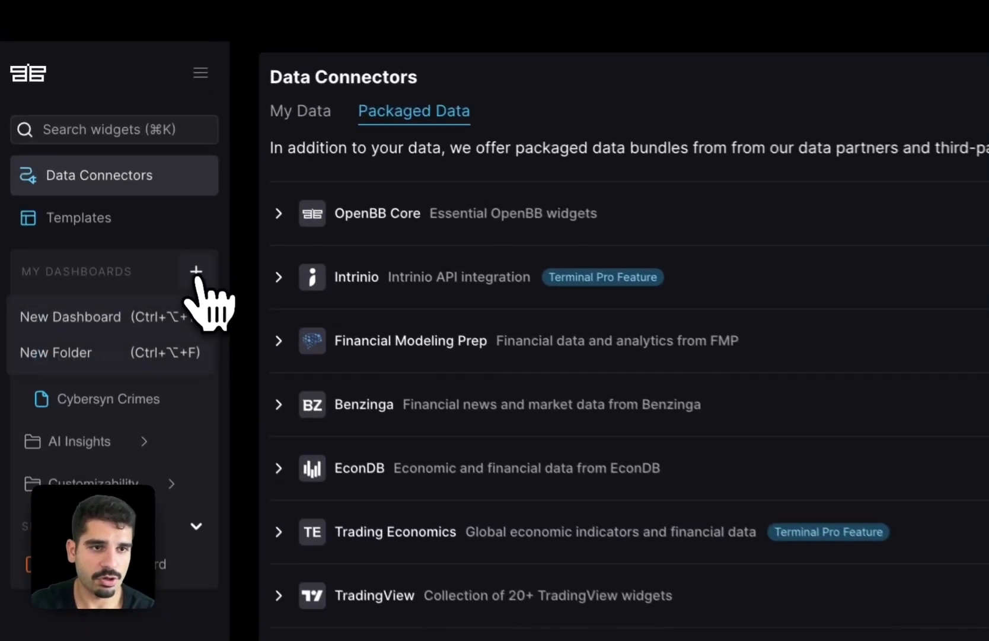
click(159, 325)
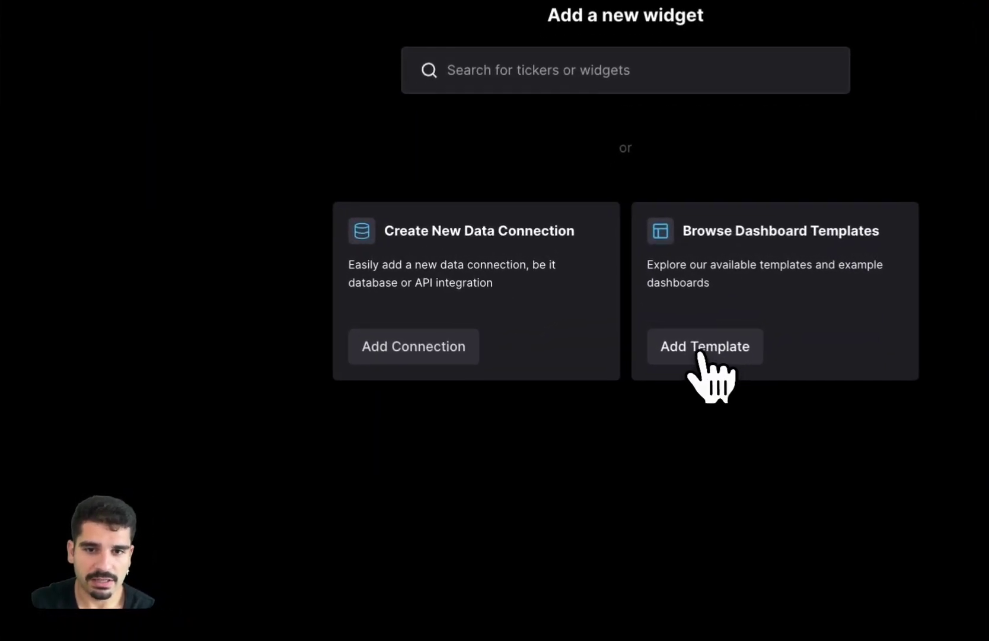
click(598, 294)
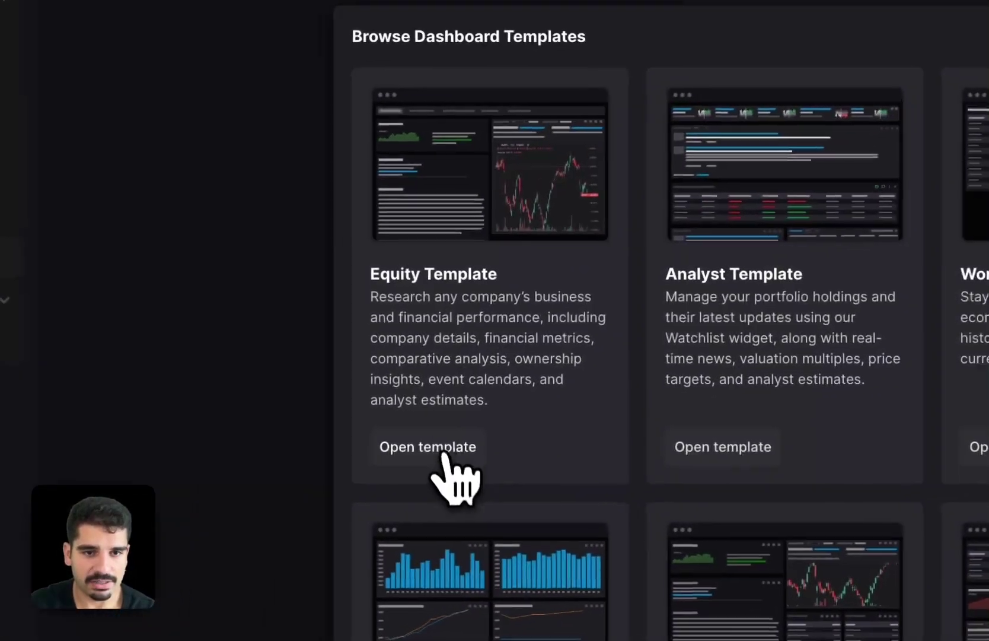
click(350, 461)
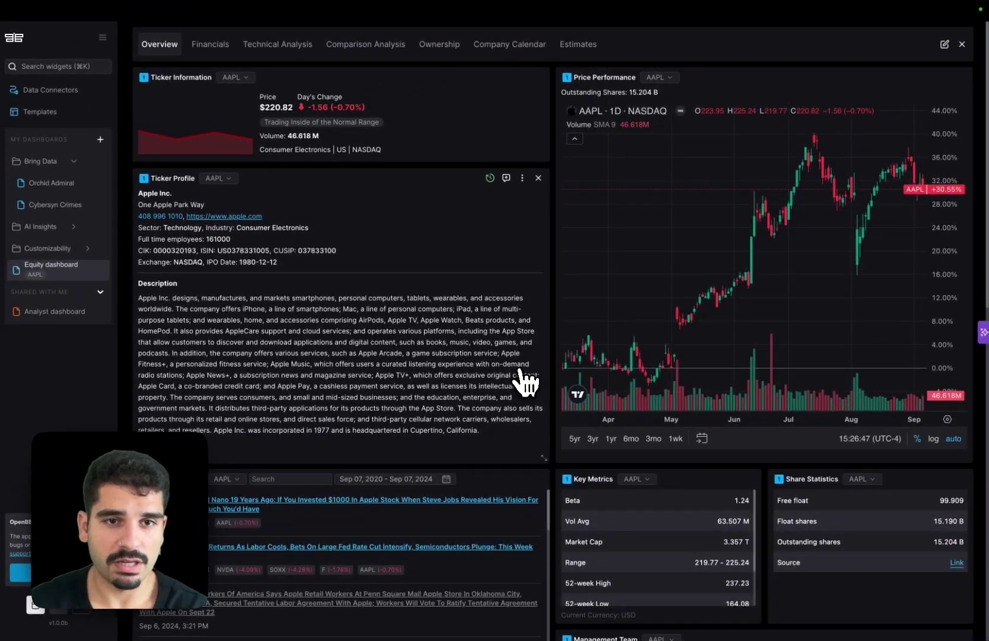
scroll(559, 439, down, 10)
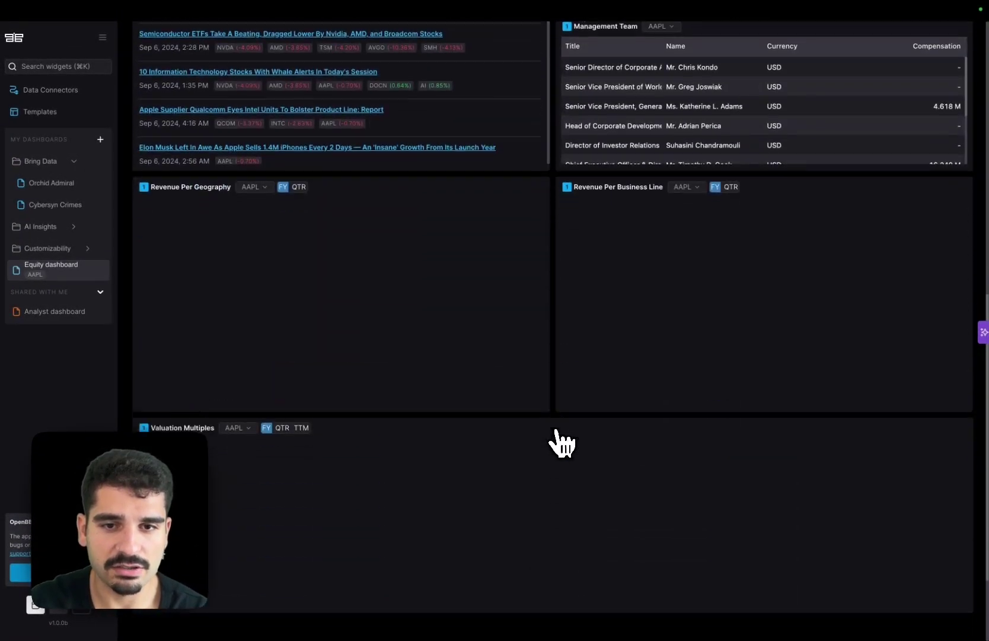
scroll(553, 344, up, 3)
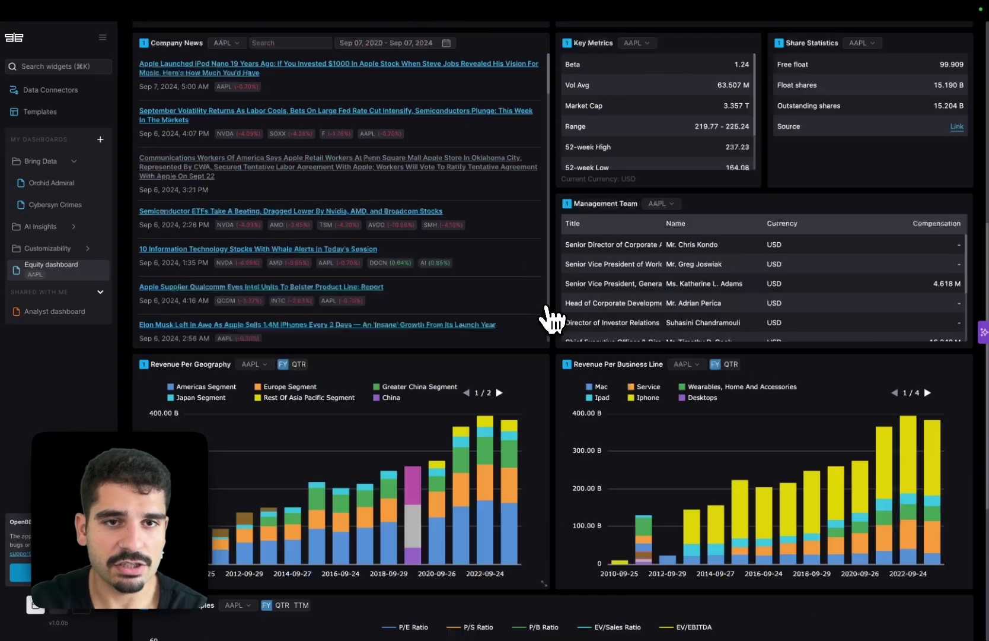
scroll(548, 317, up, 10)
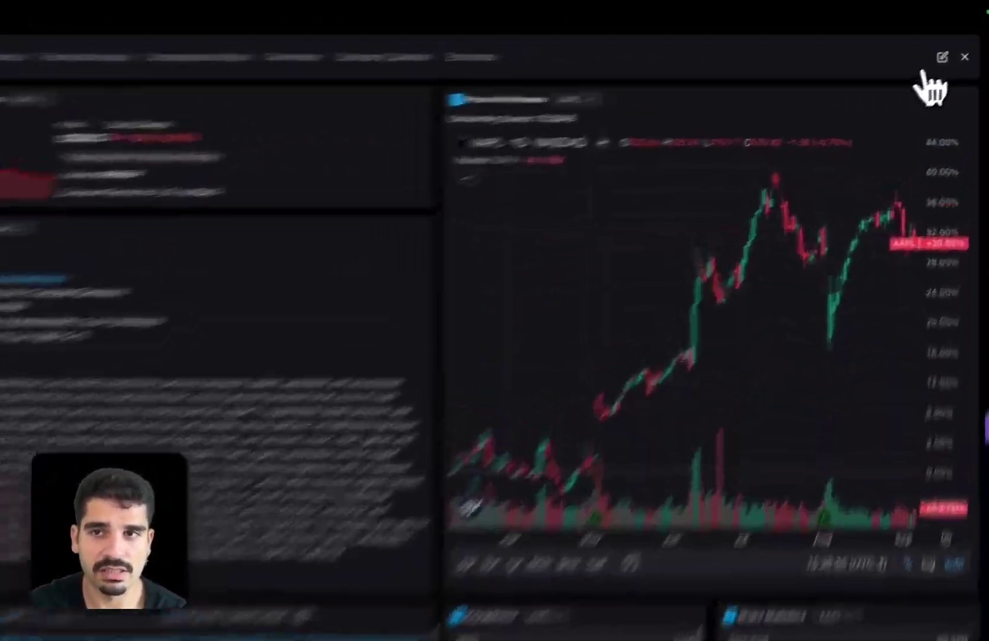
- Glance at the tab management panel, then view AAPL's financial statements
click(910, 54)
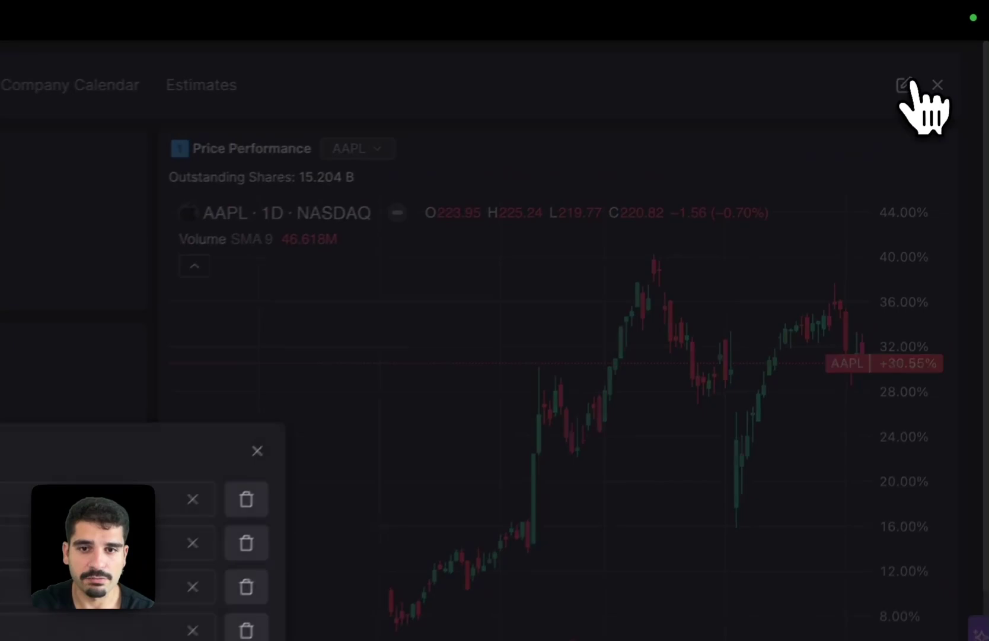
click(258, 450)
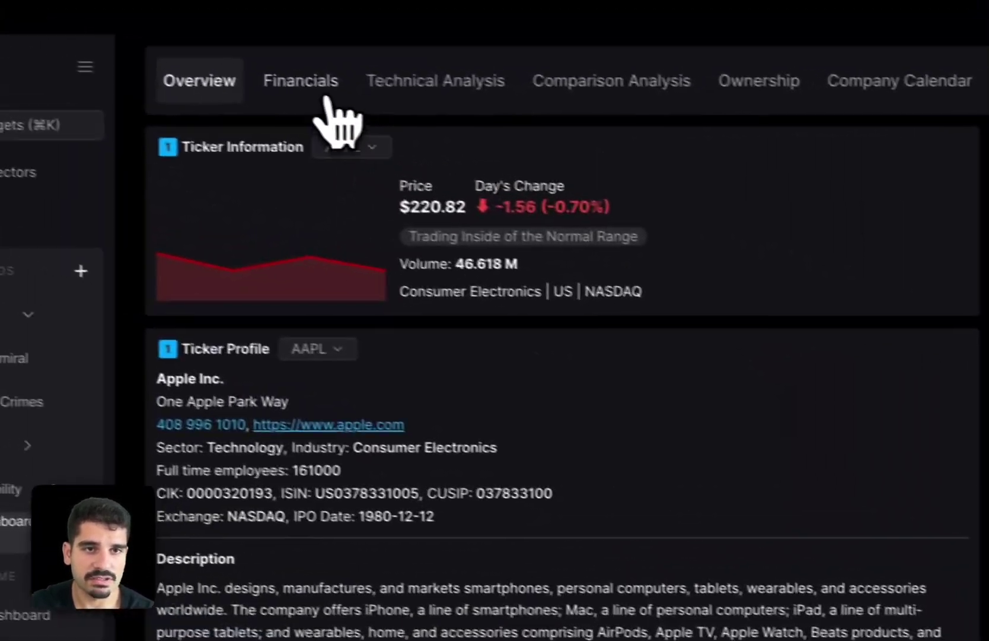
click(325, 97)
- Return to the company overview and switch the dashboard ticker to DIS
click(232, 90)
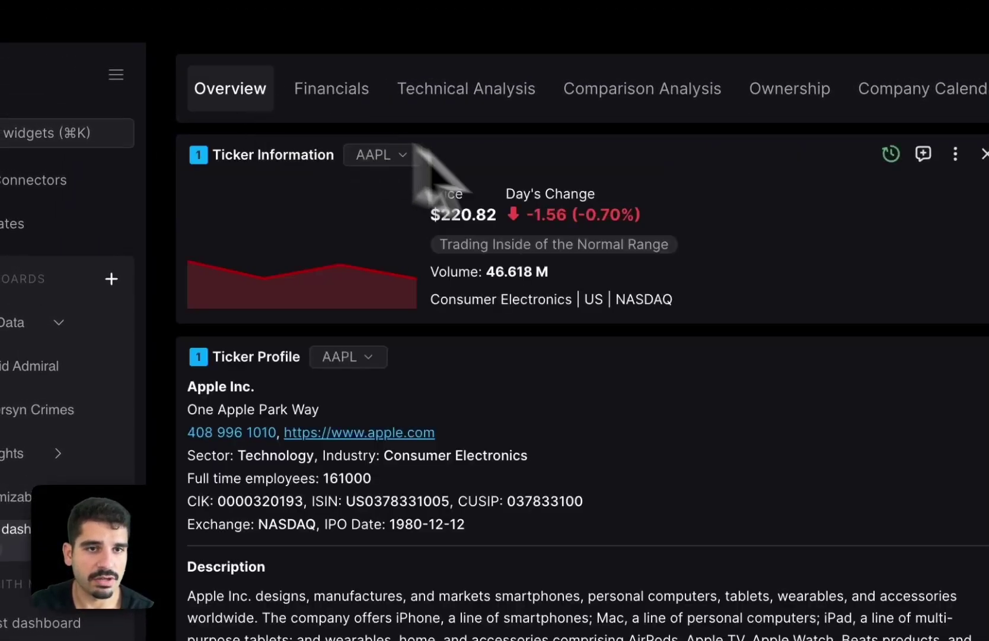
click(400, 157)
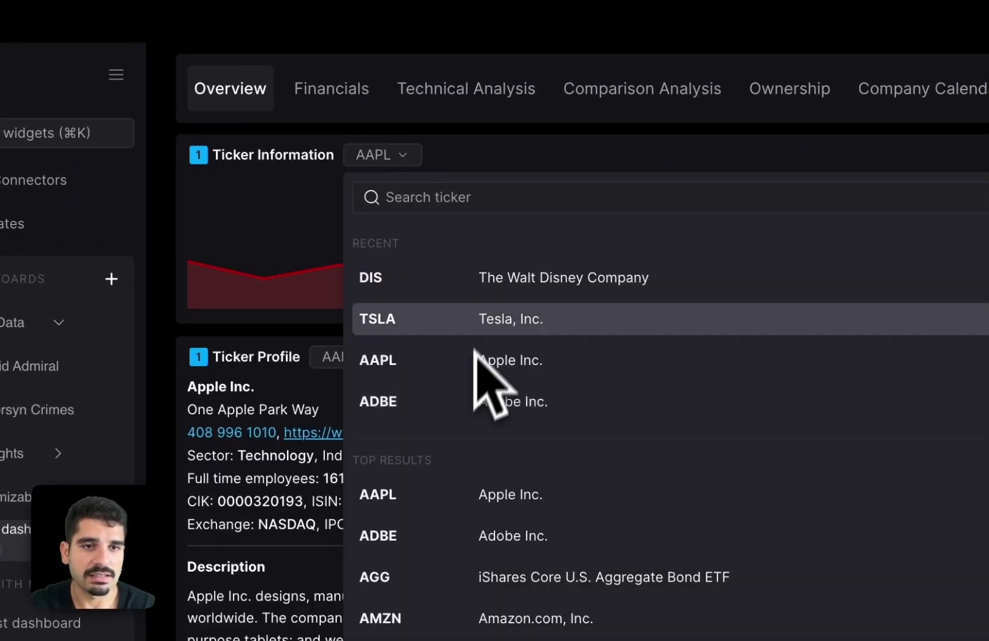
click(475, 278)
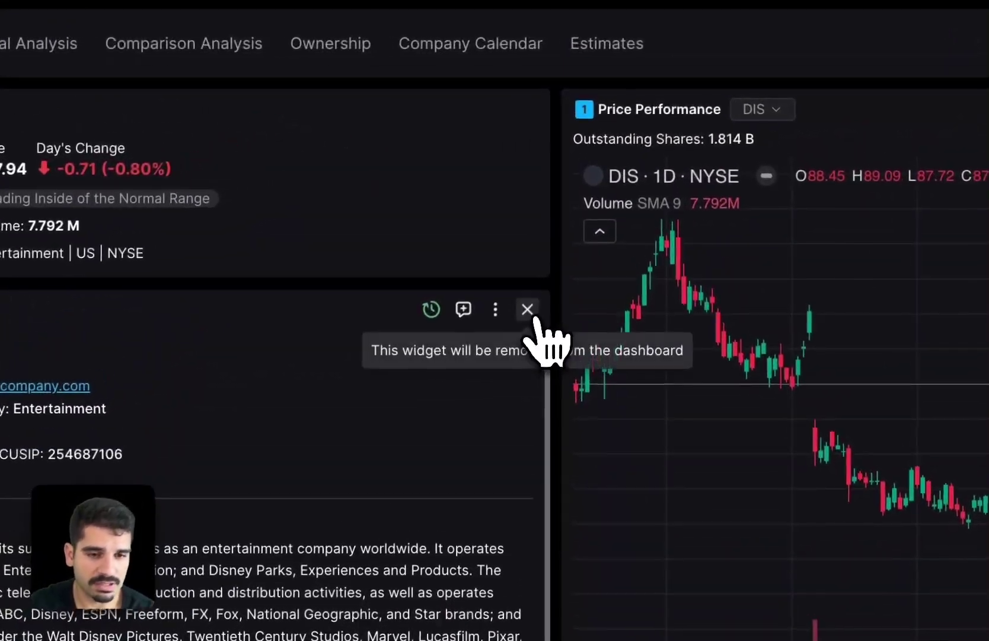
- Remove the Ticker Profile widget and refresh the Company News widget
click(539, 178)
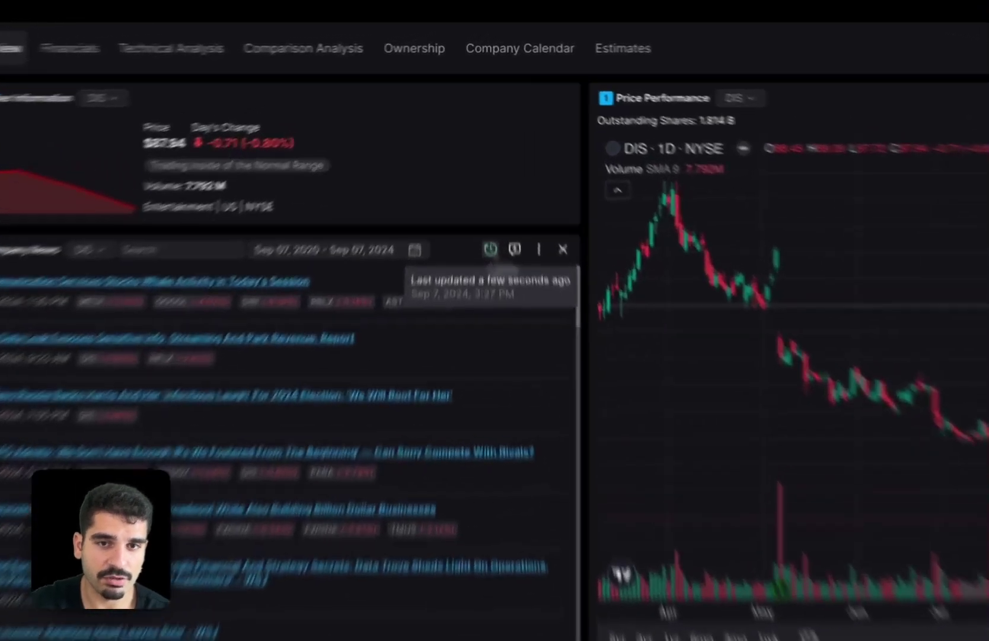
click(490, 178)
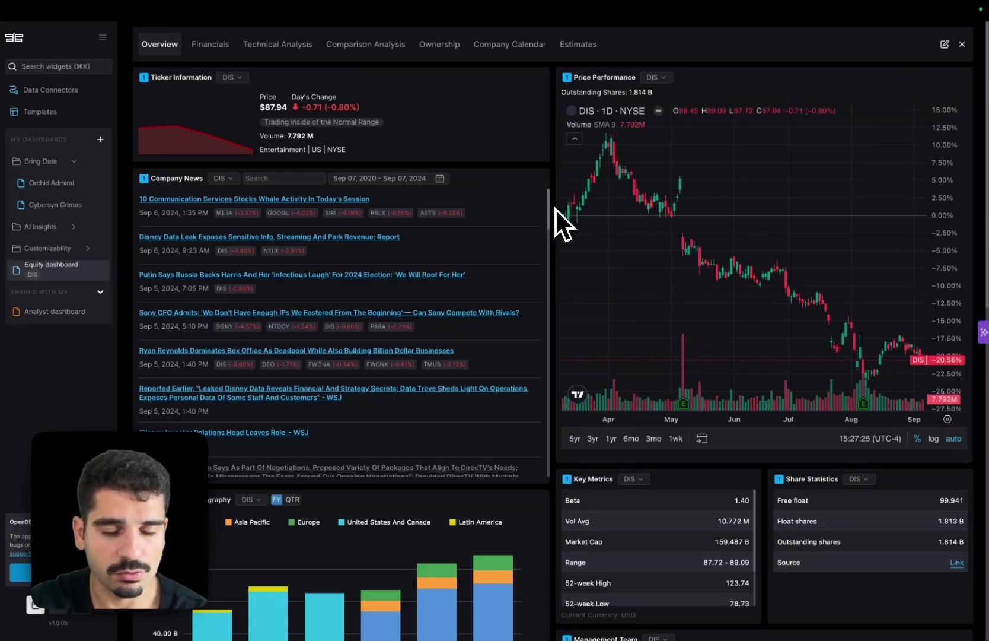
scroll(555, 208, down, 10)
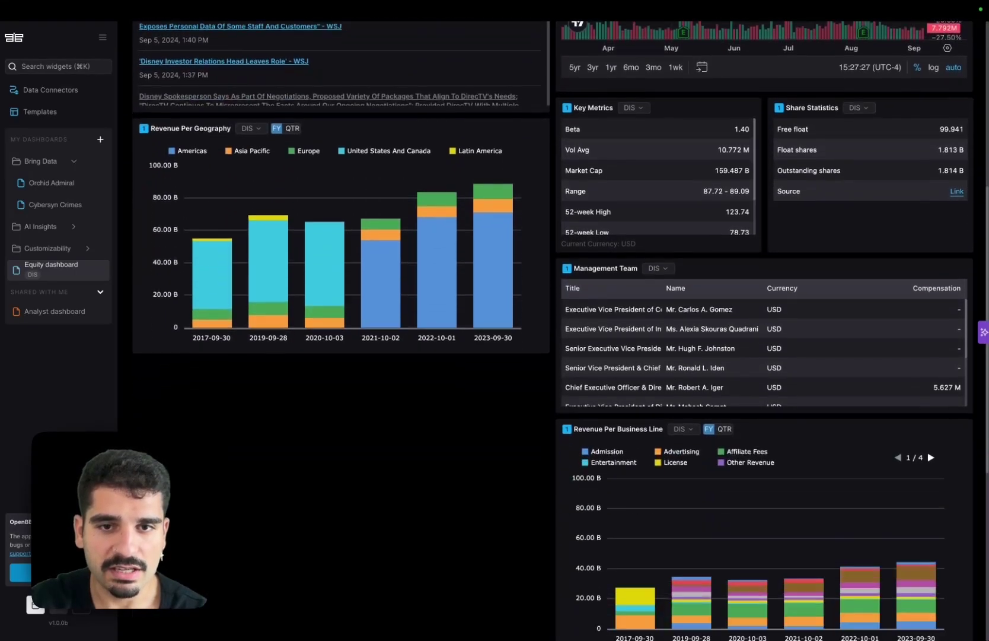
scroll(515, 280, down, 2)
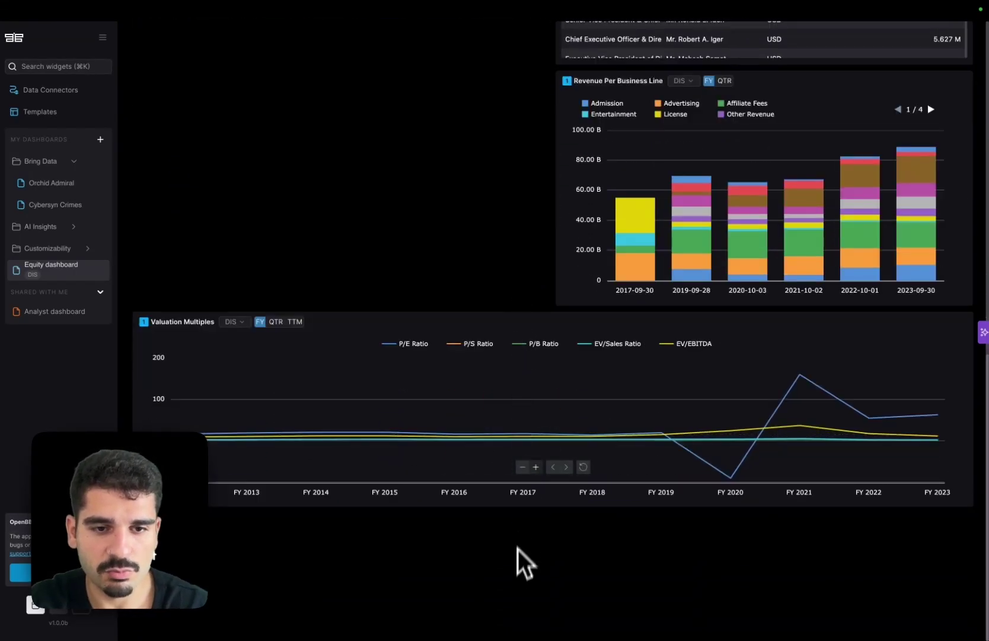
- Search widgets for 'dividend' and add the Dividend Payment widget to the dashboard
key(super+k)
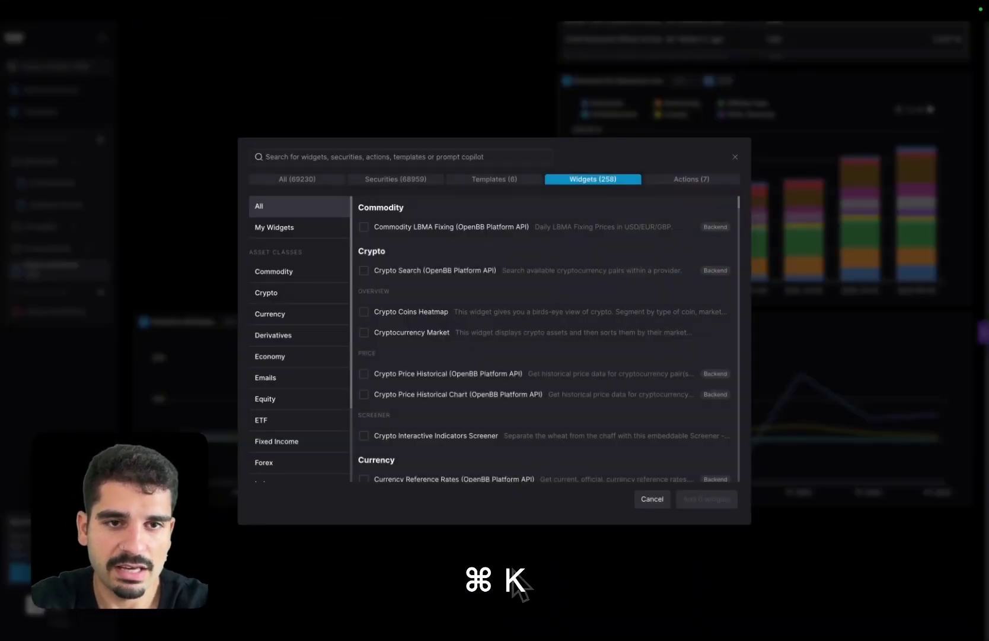
text(dividend)
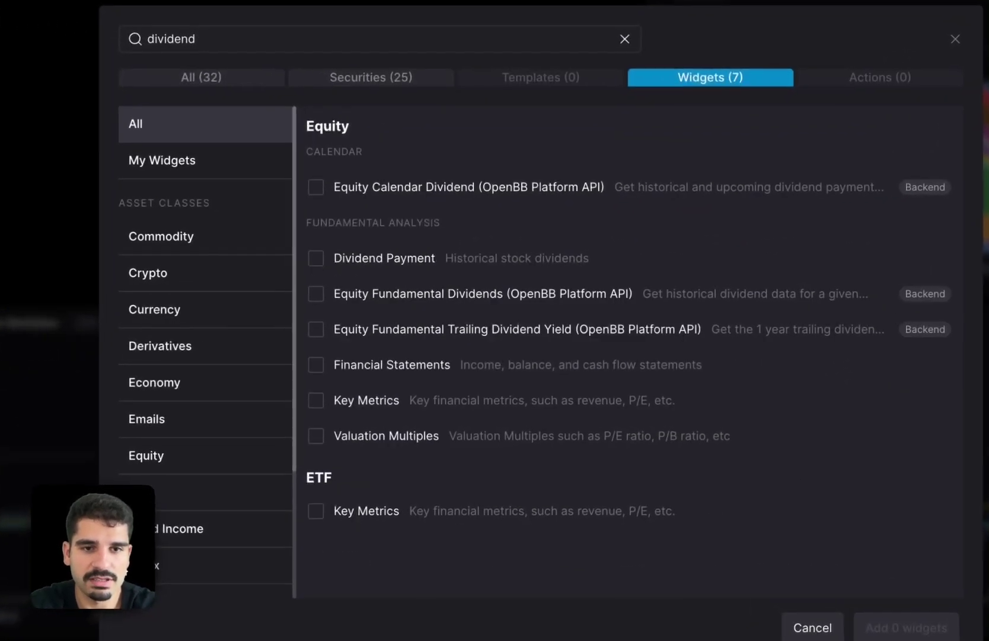
click(617, 259)
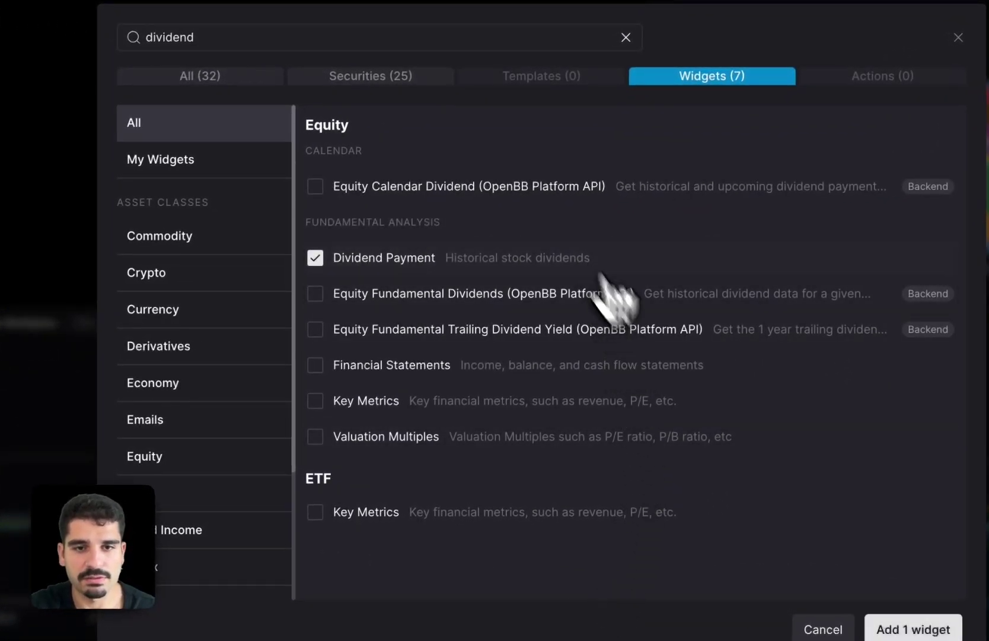
click(886, 628)
scroll(650, 501, down, 5)
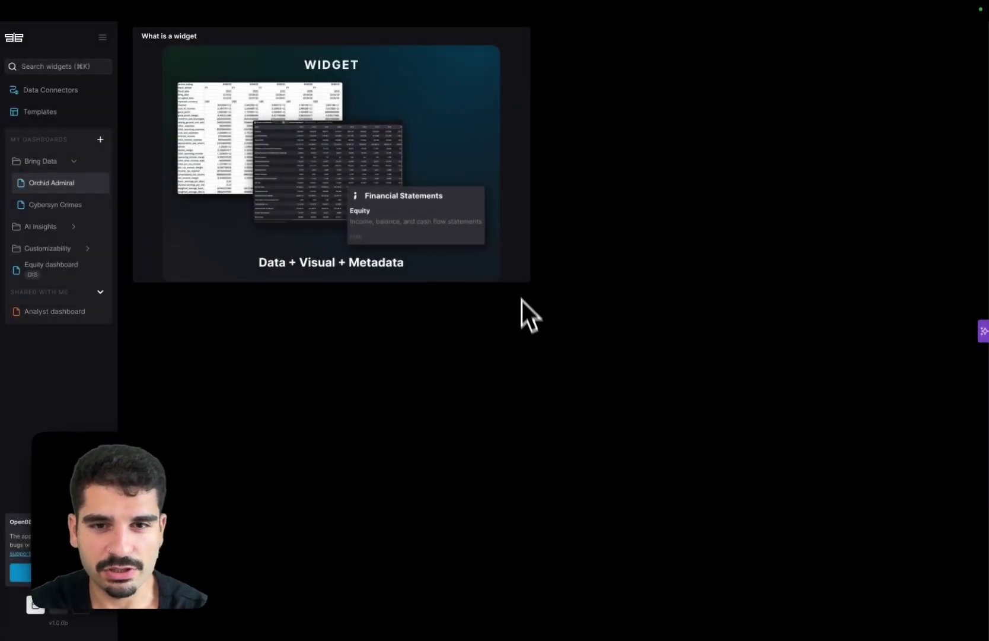
- Widen the 'What is a widget' image widget by dragging its corner
drag(523, 281, 574, 281)
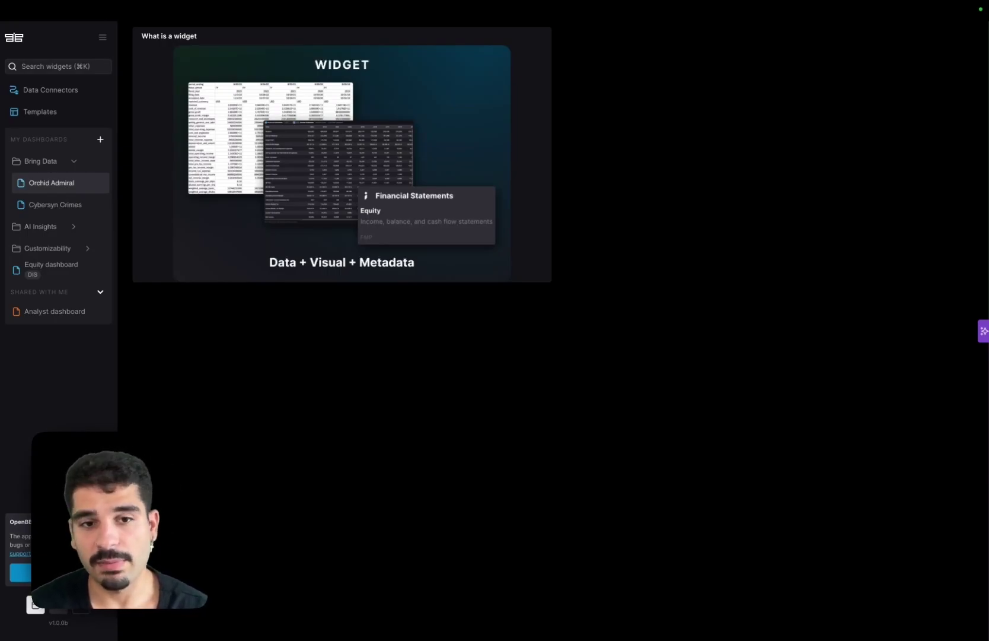
mouse_move(179, 34)
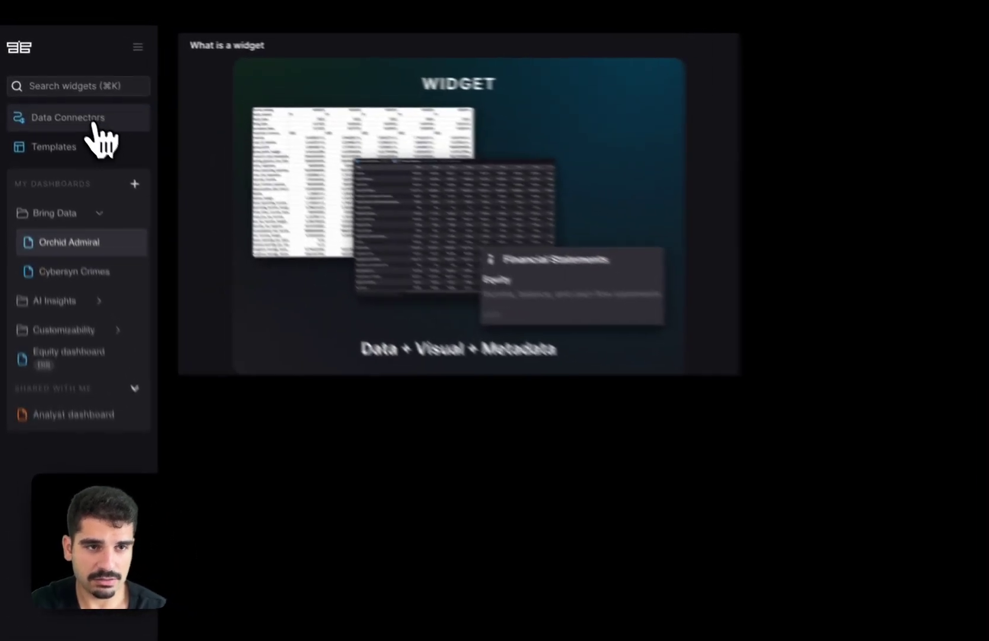
- In Data Connectors, edit the 'What is a widget' upload's Source with 2 and update it
click(53, 90)
click(439, 343)
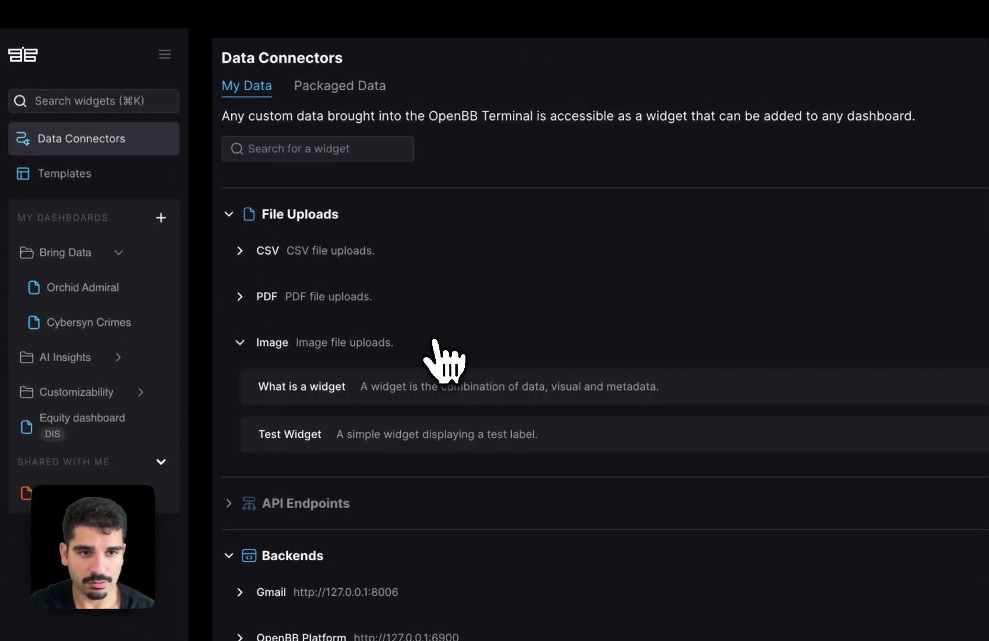
click(941, 277)
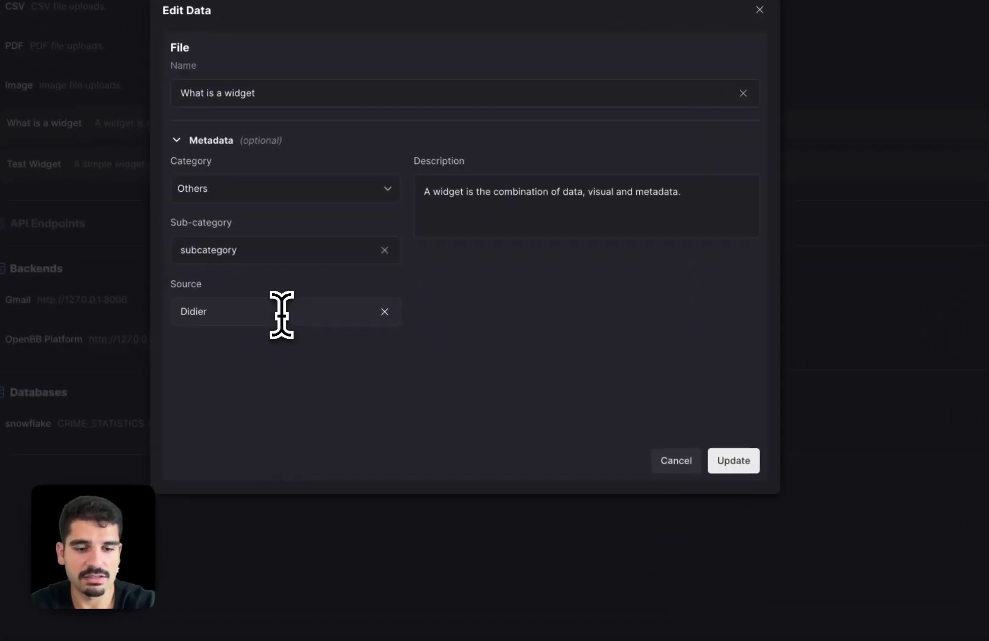
click(282, 314)
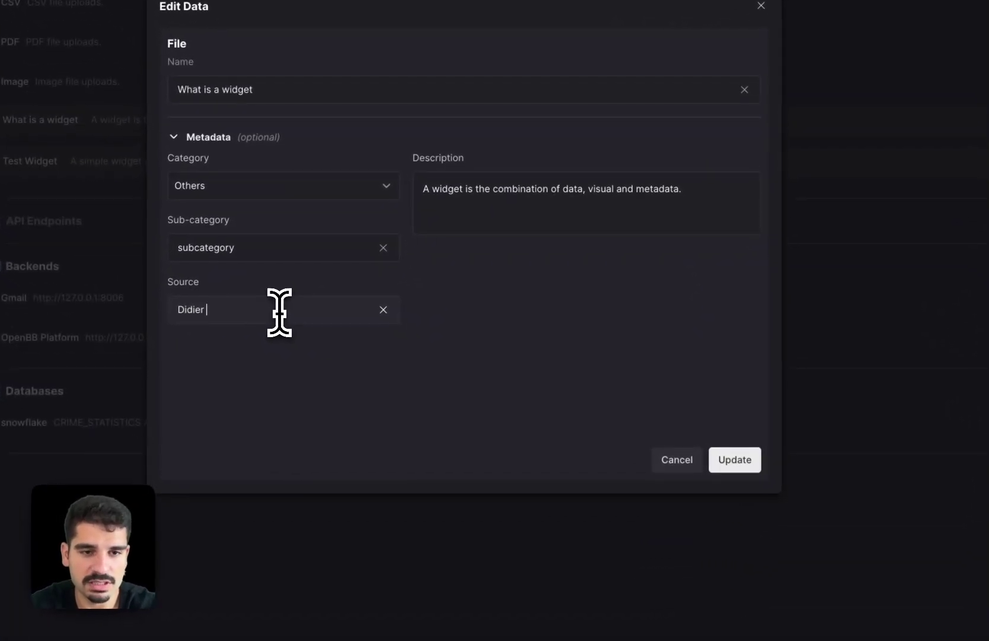
text(2)
click(732, 461)
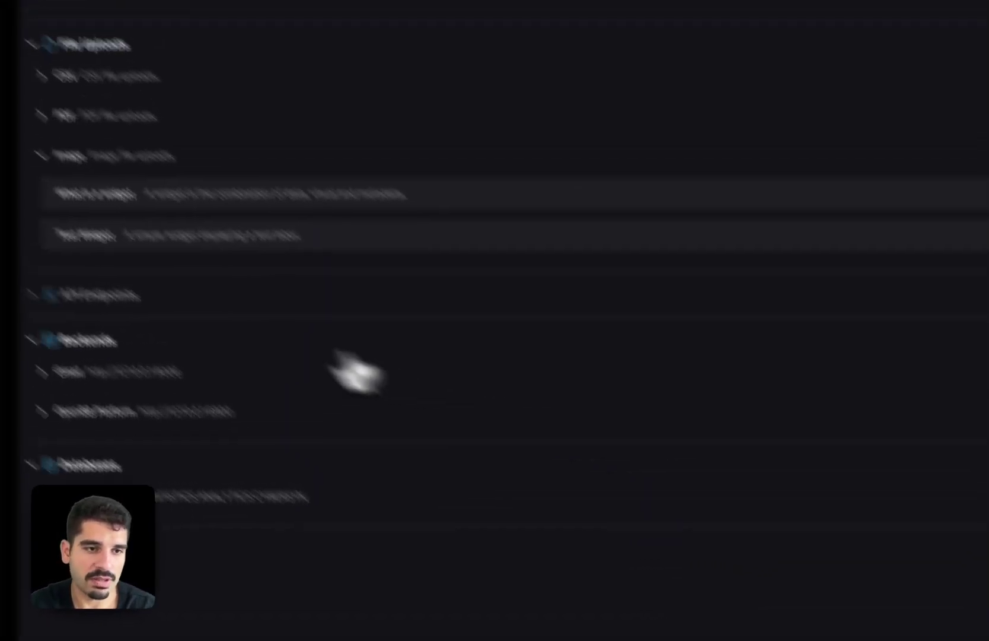
- Open the Orchid Admiral dashboard, then copy the api.llama.fi historicalChainTvl URL in Arc
click(102, 243)
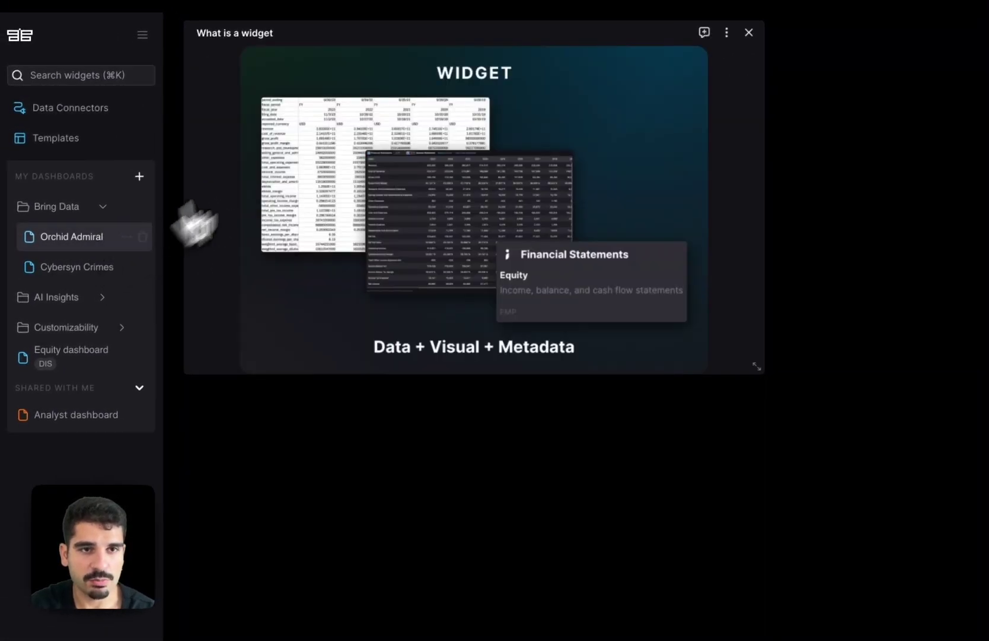
mouse_move(255, 38)
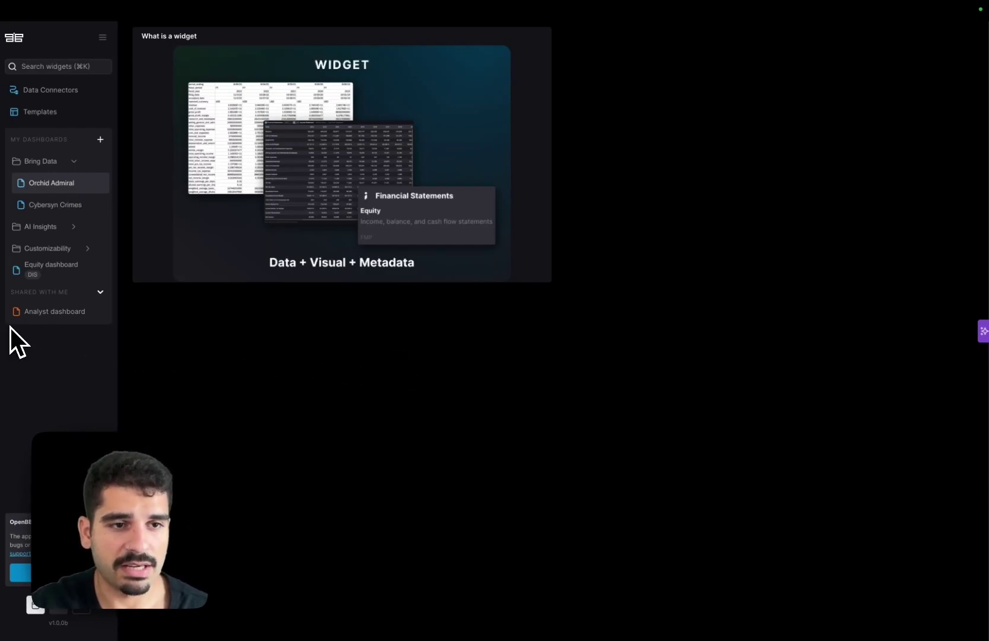
mouse_move(17, 335)
click(105, 178)
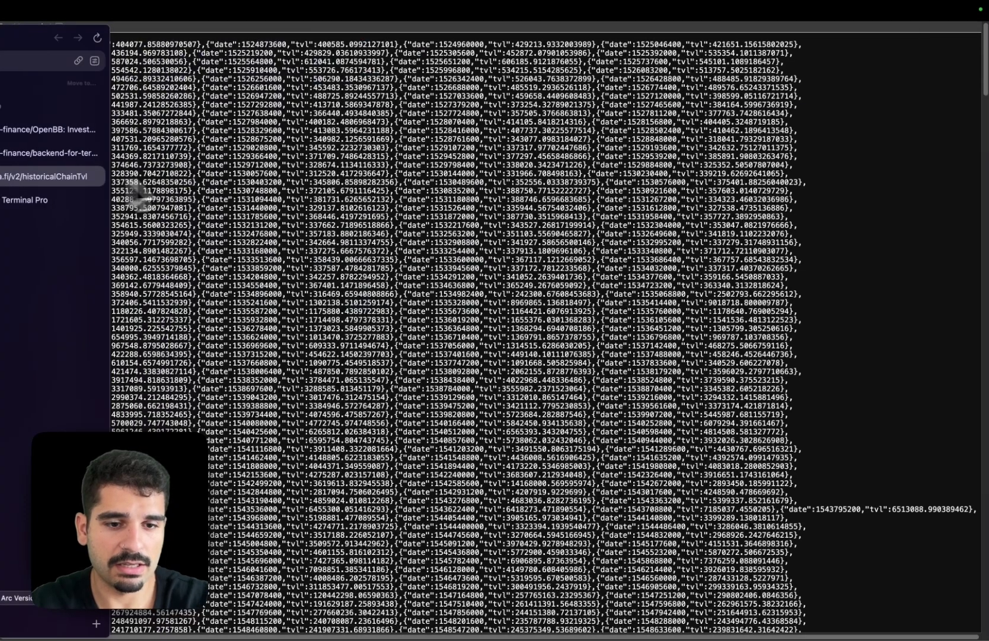
key(super+shift+c)
mouse_move(7, 278)
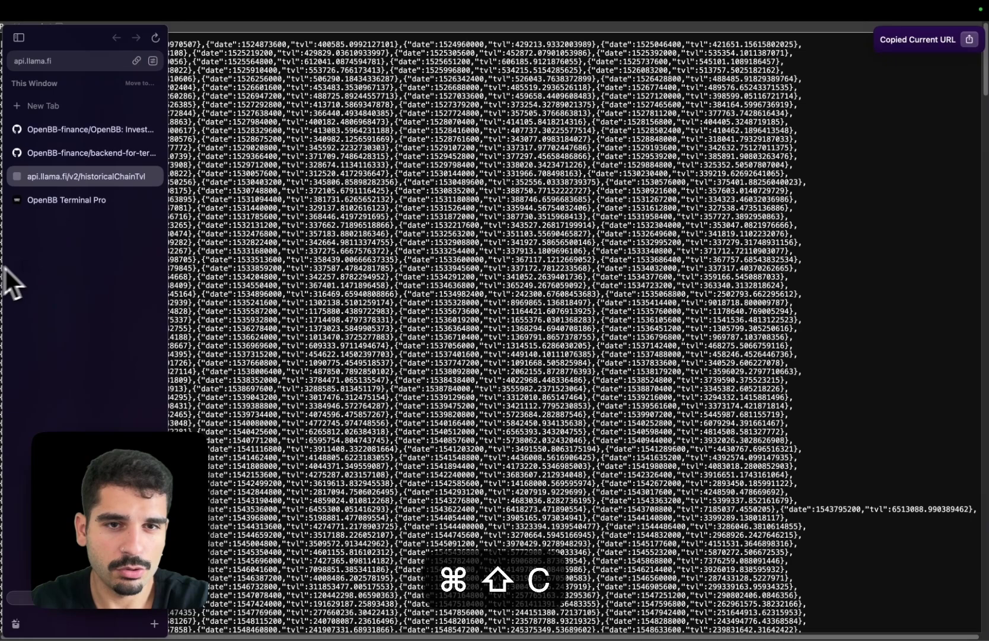
- Back on the dashboard, start adding data from an API Endpoint
click(89, 202)
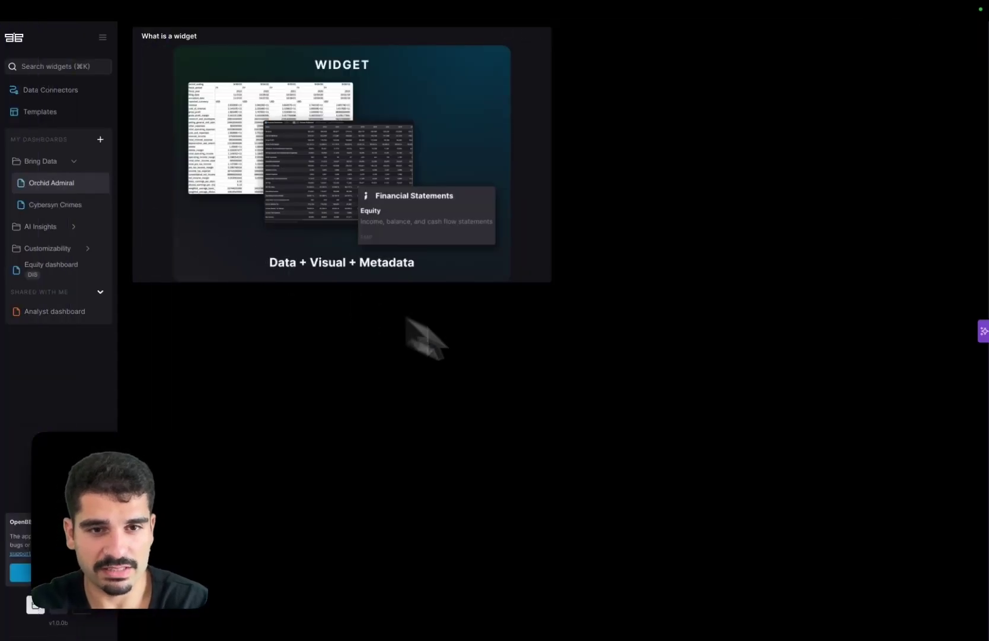
right_click(532, 358)
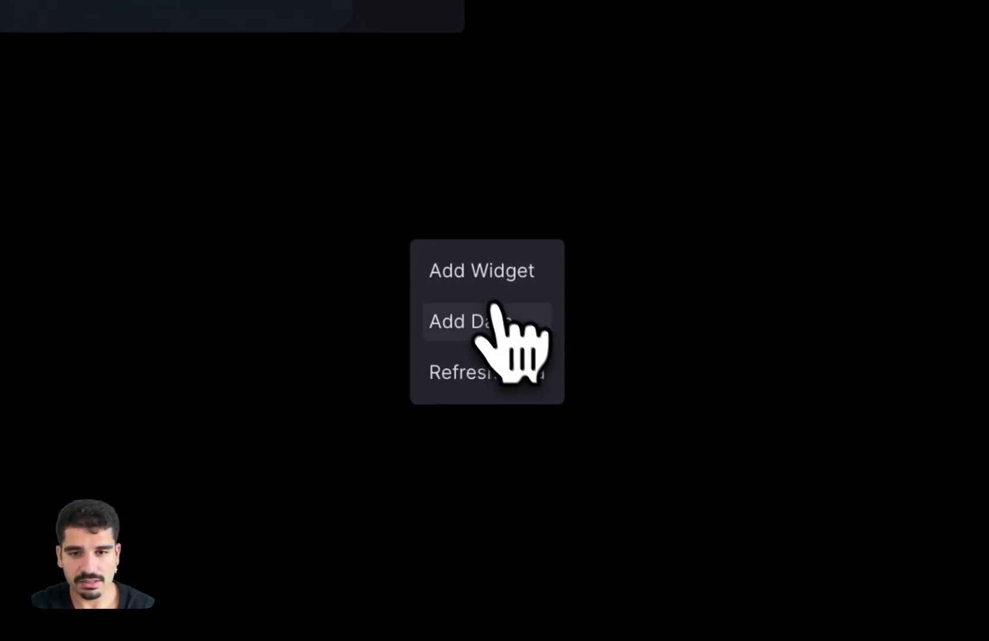
click(494, 309)
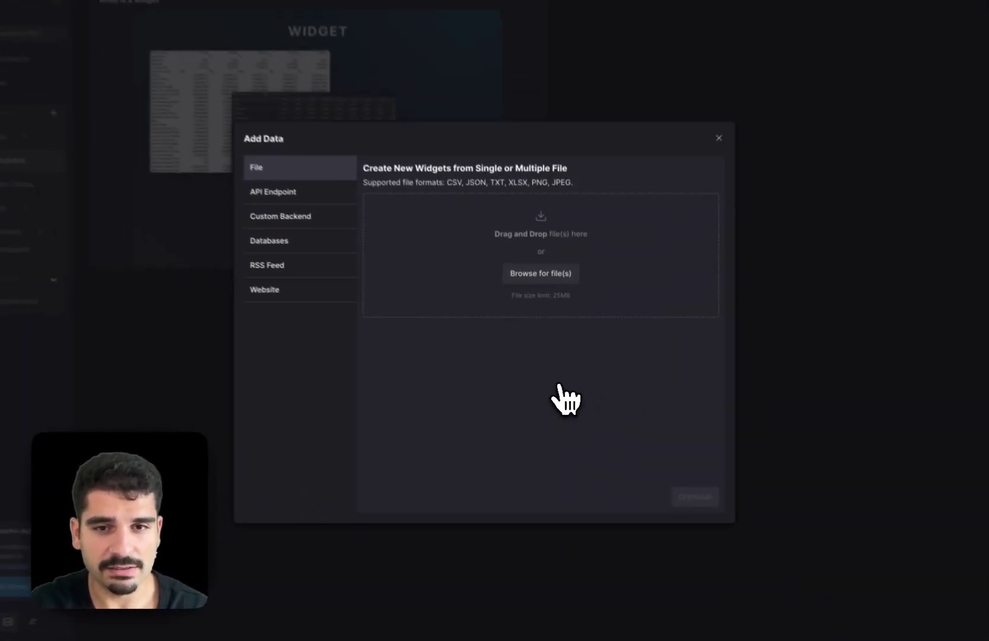
click(285, 191)
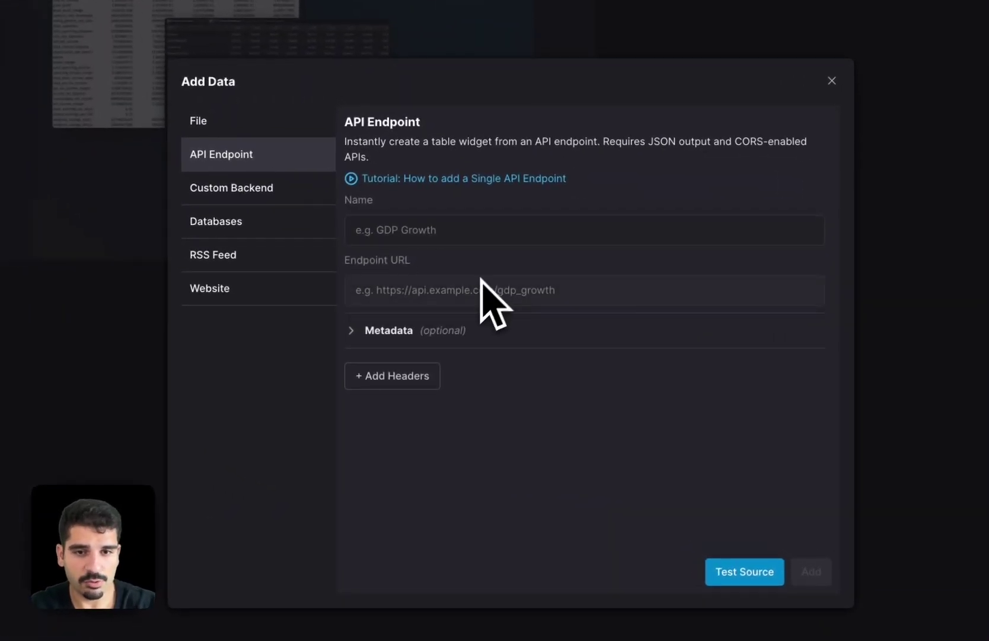
- Name the widget 'Historical TVL' and paste the llama.fi endpoint URL
click(429, 228)
text(Hi)
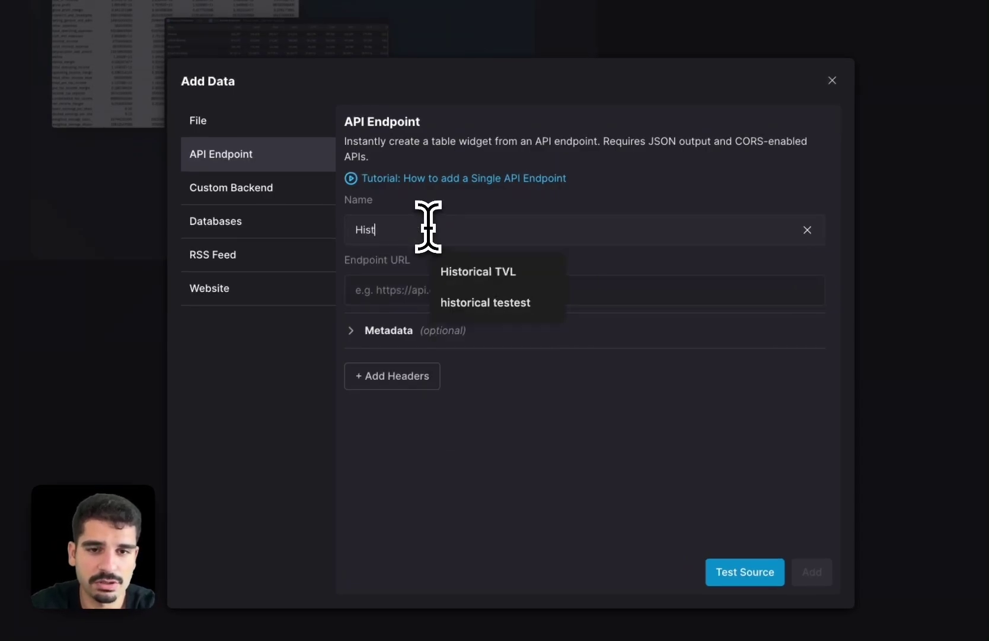
text(st)
key(Up)
key(Up)
key(Return)
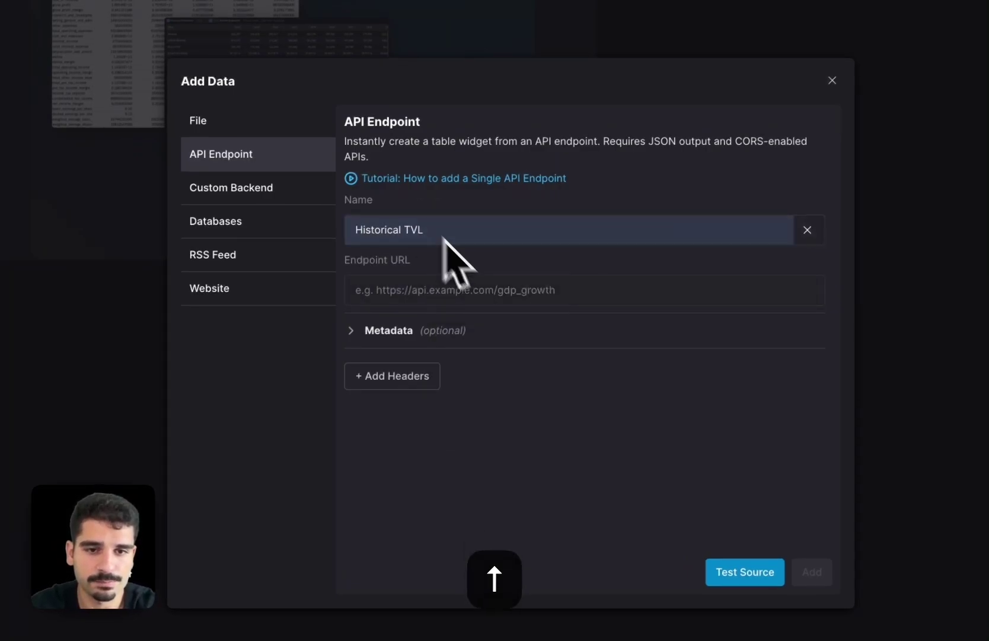
click(483, 291)
key(super+v)
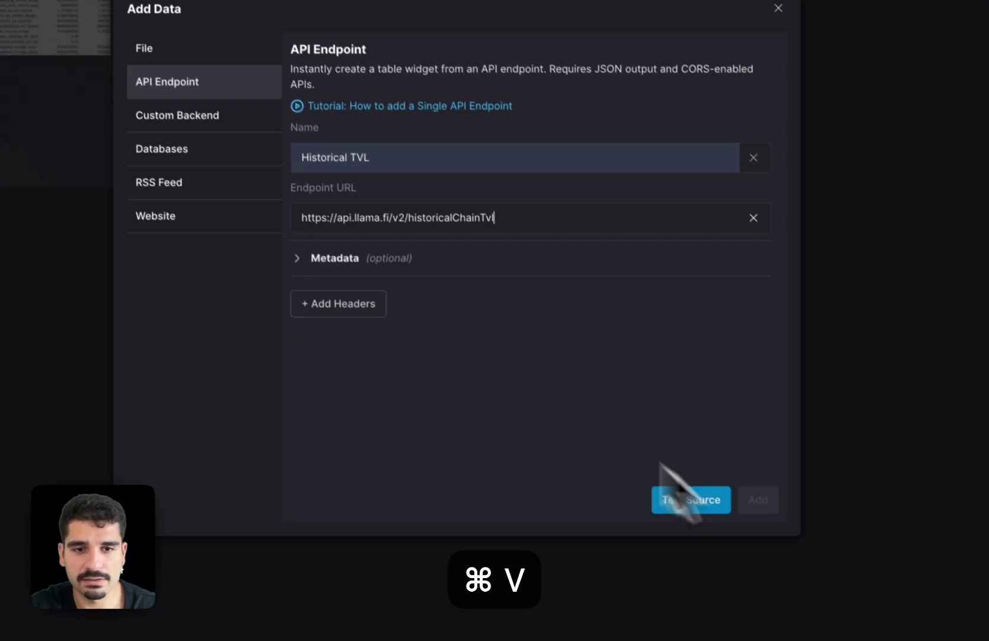
- Give the widget the description 'Historical TVL with more details'
click(401, 332)
scroll(350, 275, down, 1)
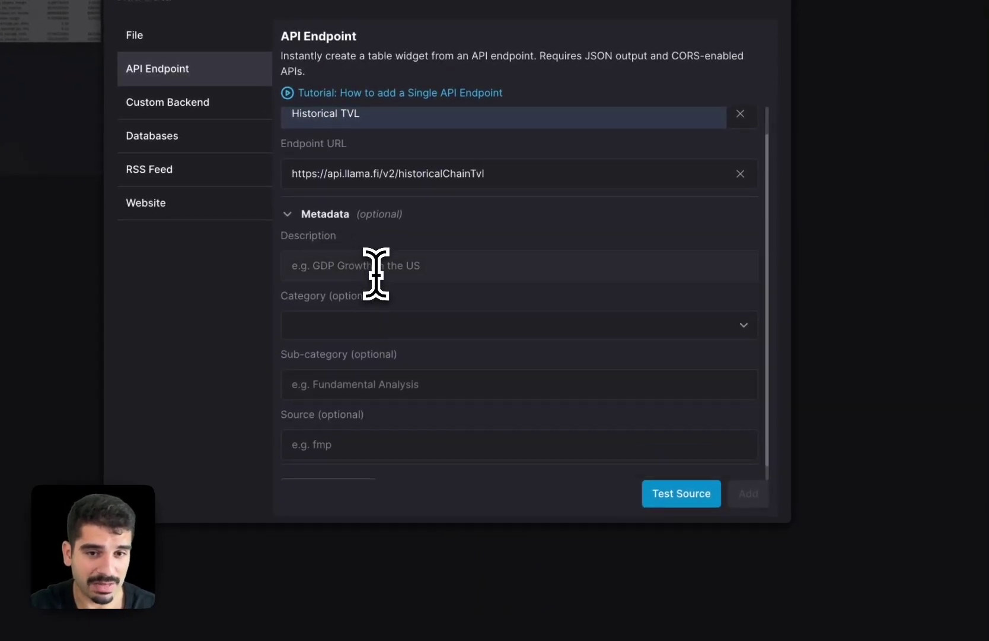
click(375, 275)
text(His)
key(BackSpace)
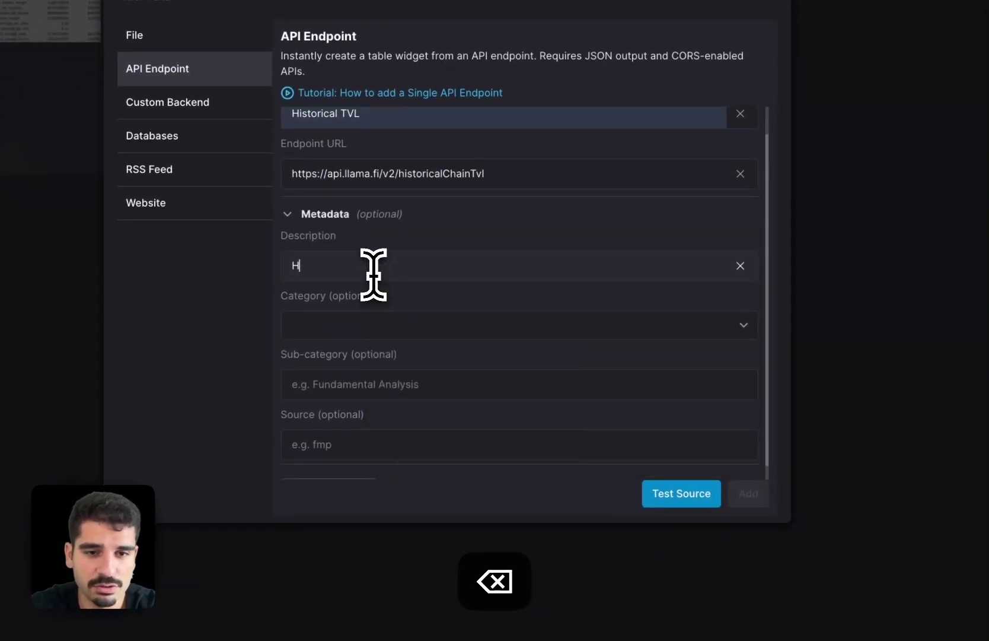
text(so)
key(BackSpace)
text(torical TVL)
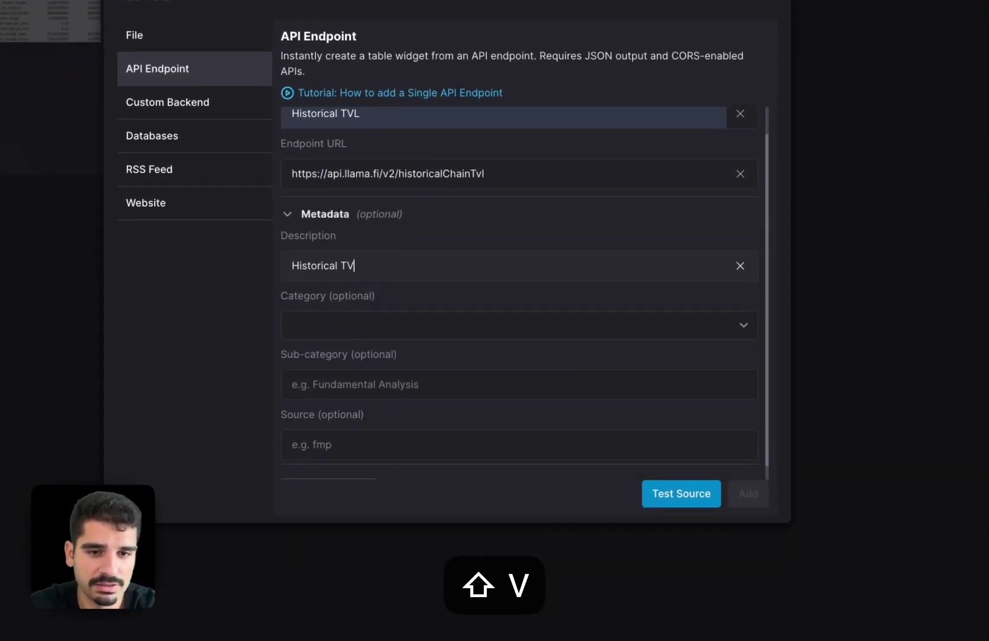
text( with more details)
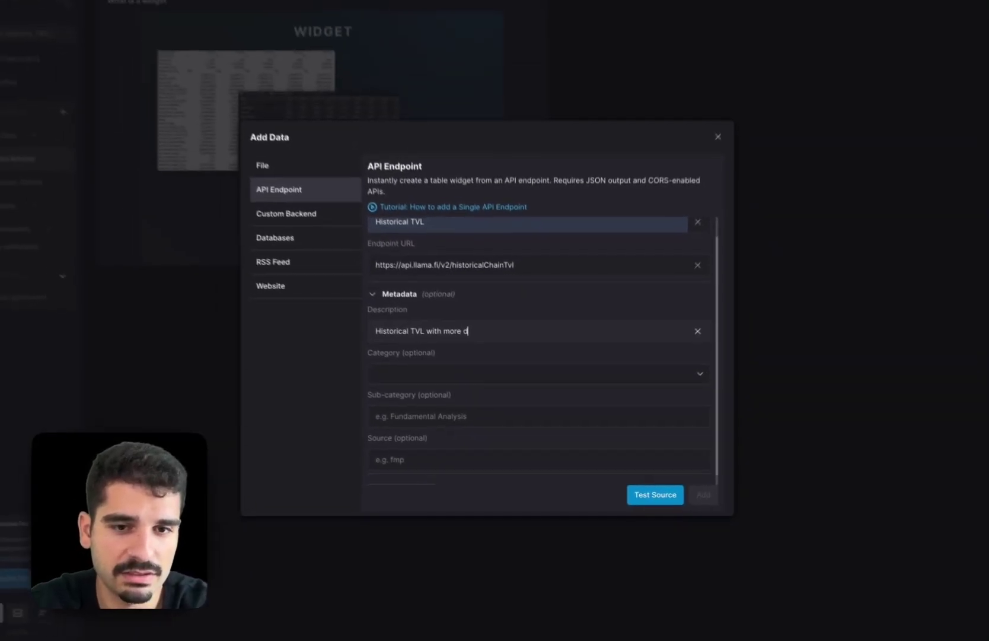
- Set category Crypto, sub-category tvl and source DefiLlama, test the source, and add the widget
click(424, 382)
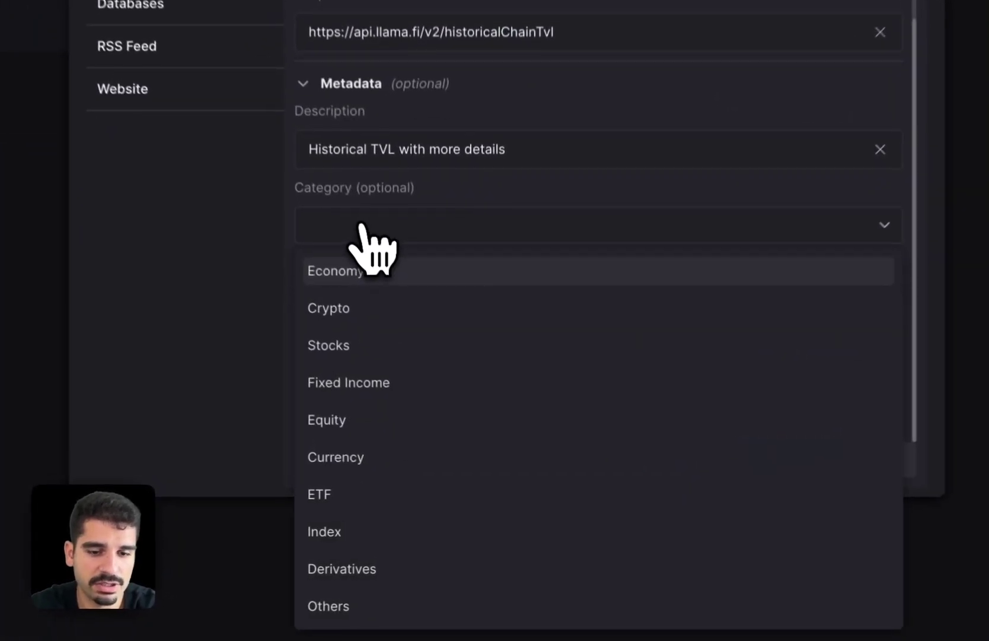
click(353, 297)
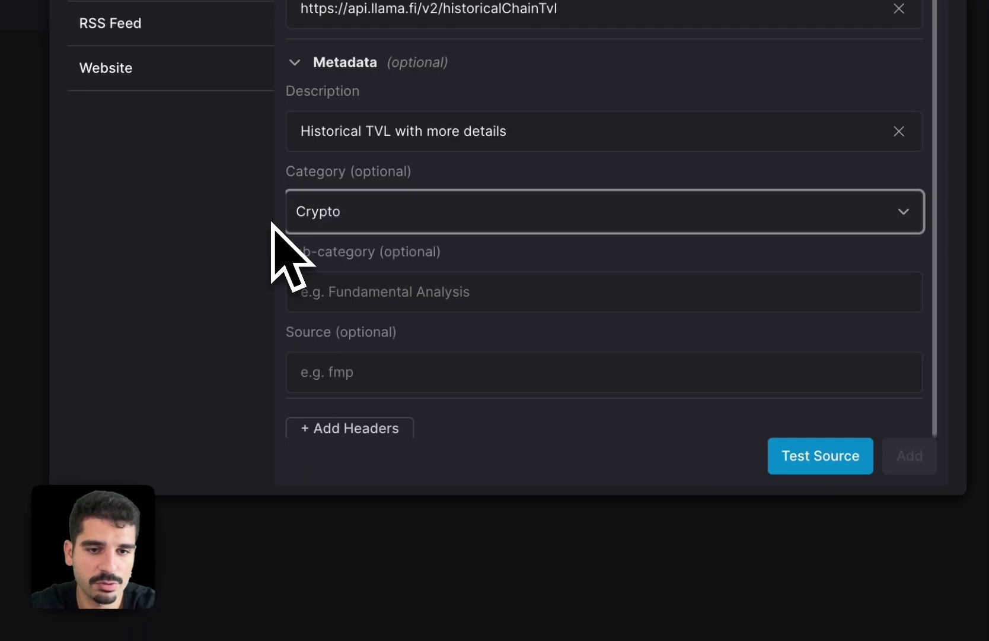
click(366, 291)
text(tvl)
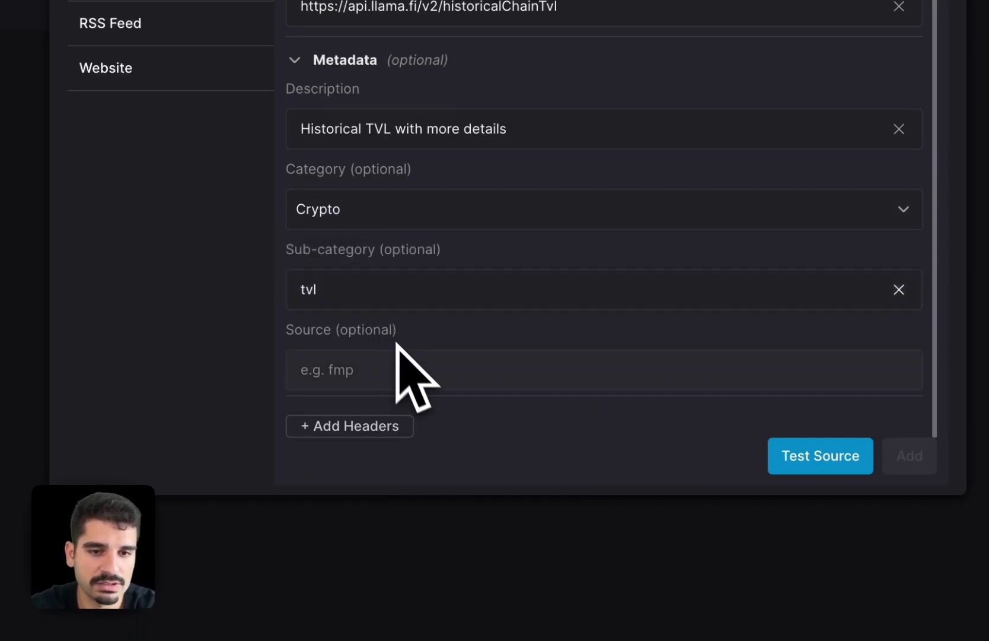
click(386, 357)
text(Defi)
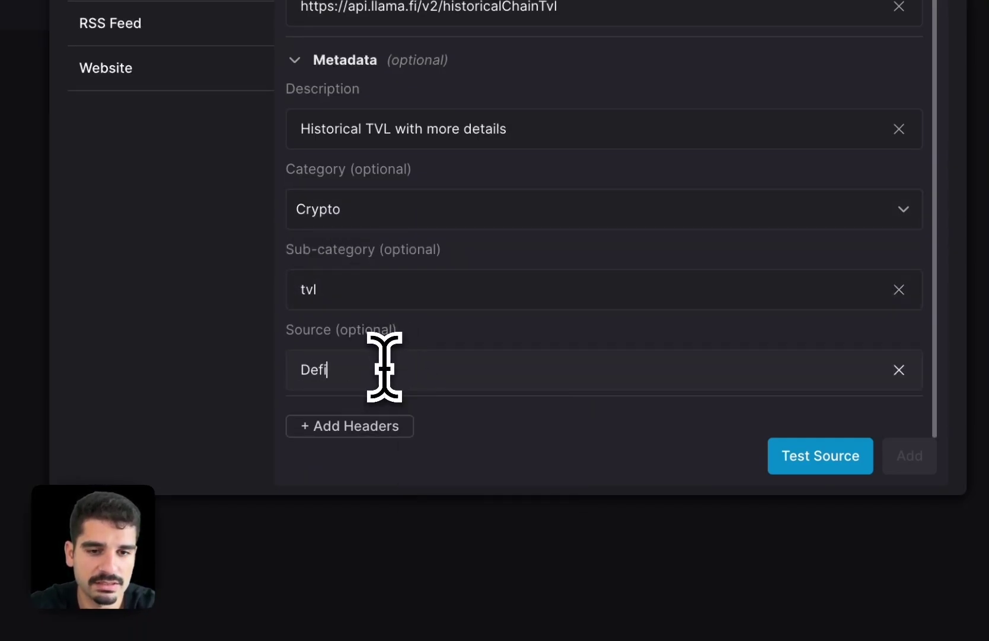
text(Llama)
click(798, 460)
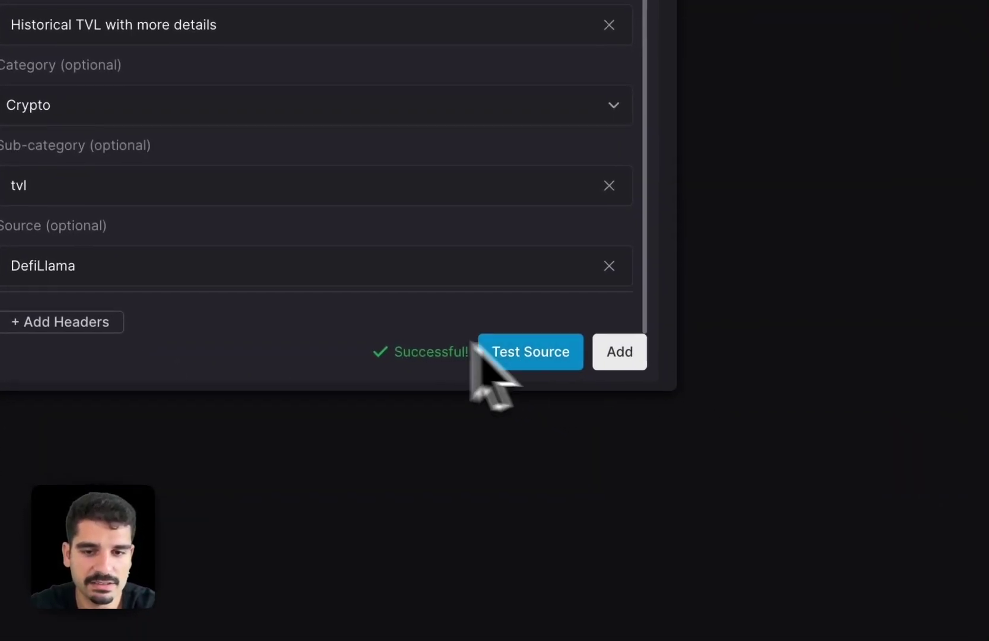
click(628, 353)
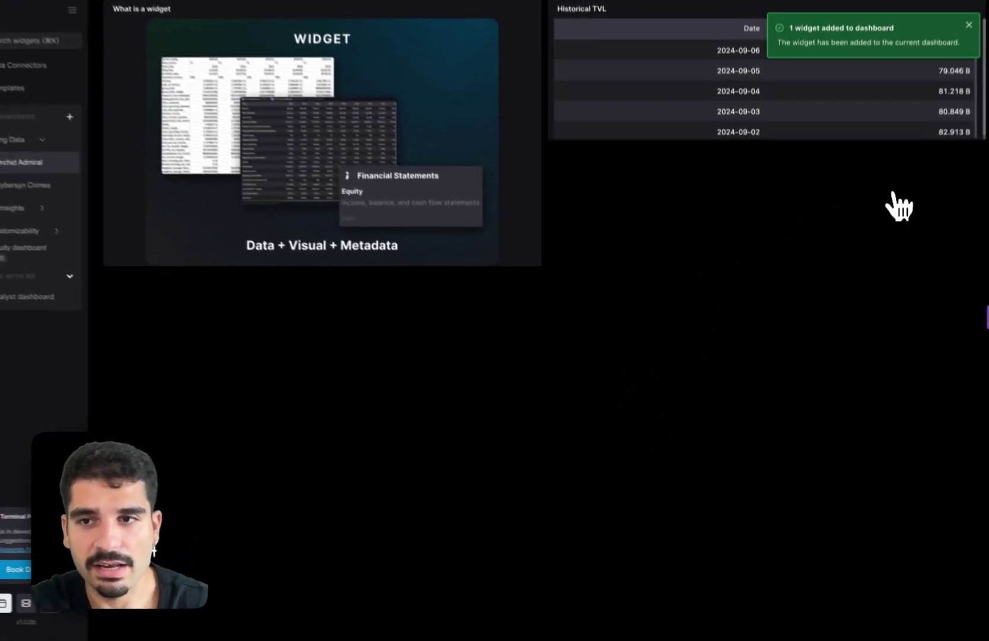
- Make the Historical TVL table taller, refresh it, and select rows 2024-09-06 to 2024-08-30
drag(984, 138, 987, 249)
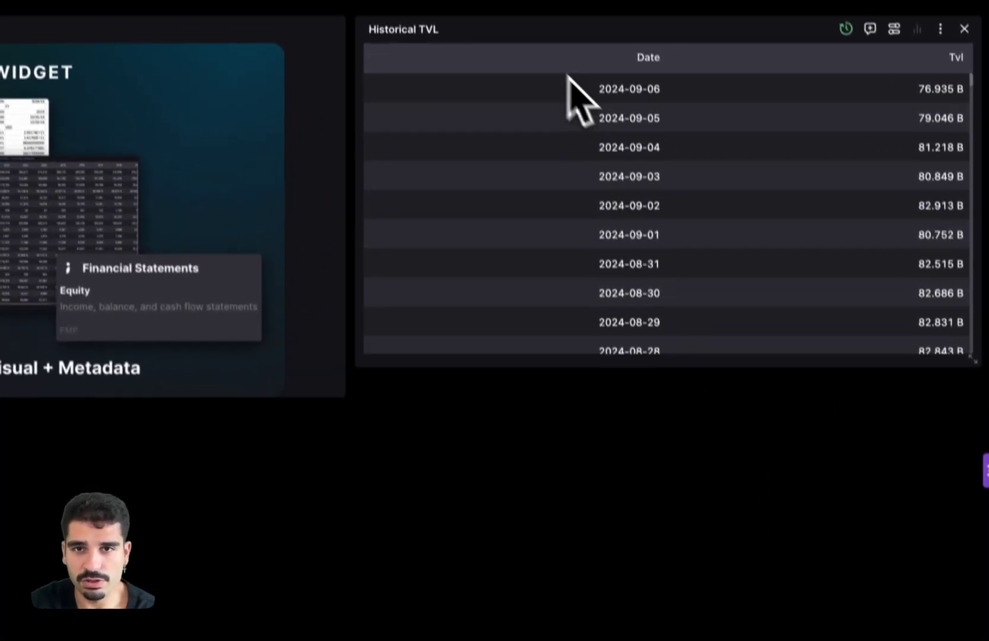
mouse_move(537, 23)
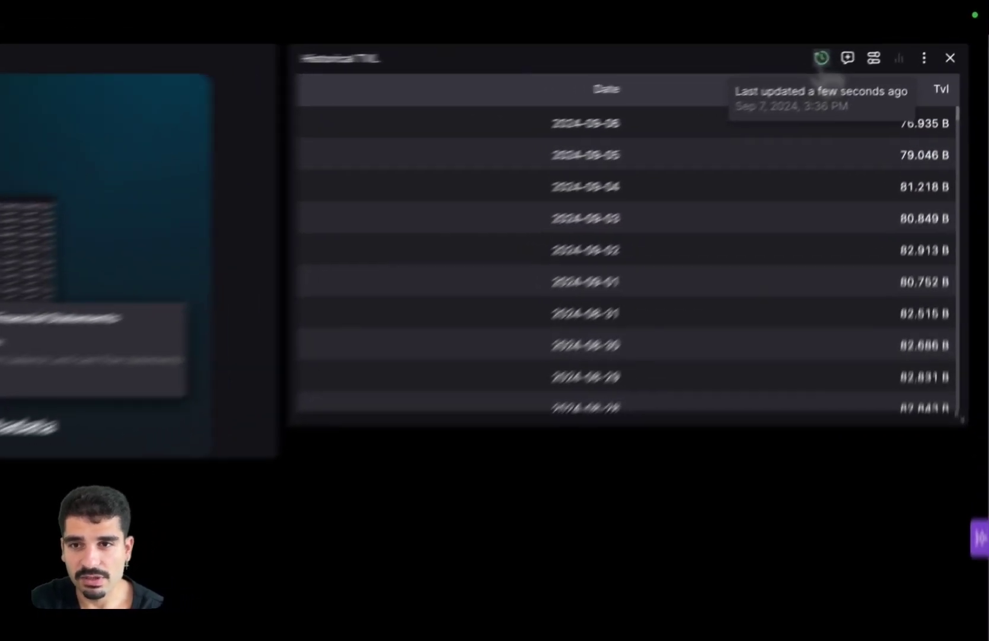
click(886, 37)
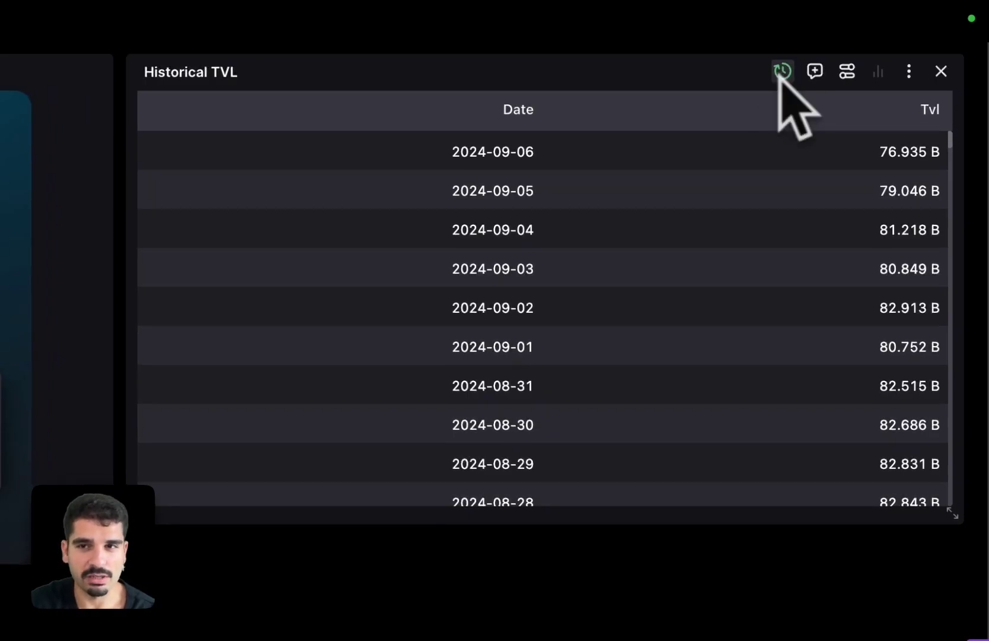
drag(415, 151, 924, 447)
- Chart the selected rows as a grouped bar, remove that chart, then show Historical TVL as a line chart
right_click(878, 430)
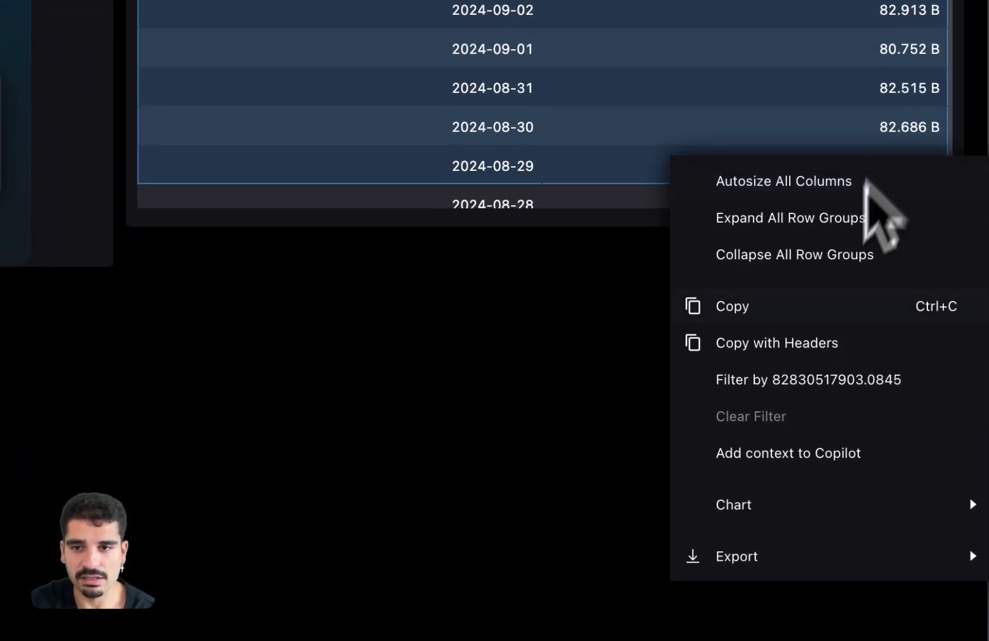
mouse_move(682, 509)
mouse_move(599, 511)
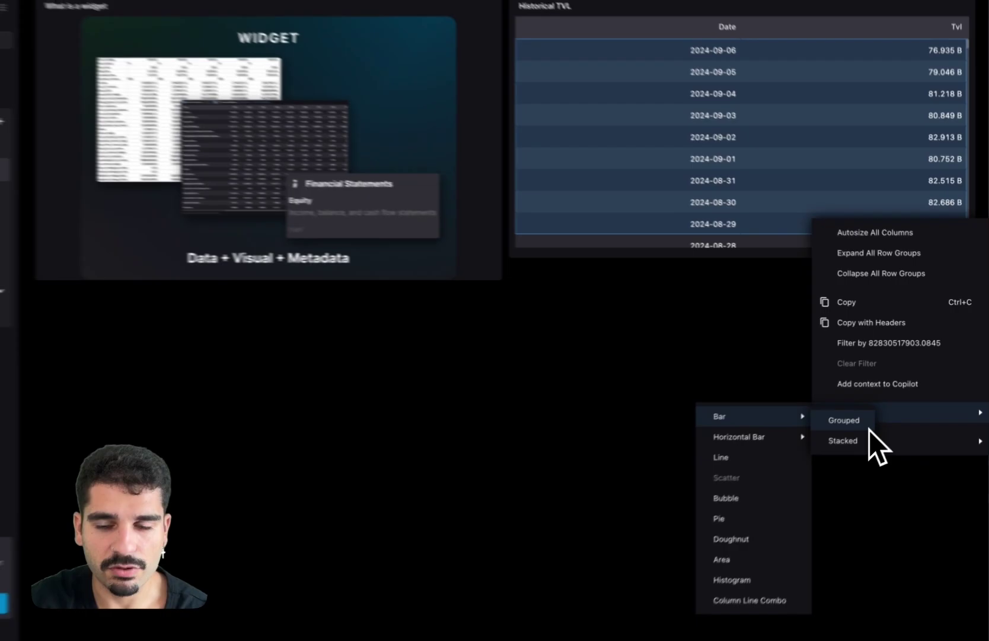
click(733, 515)
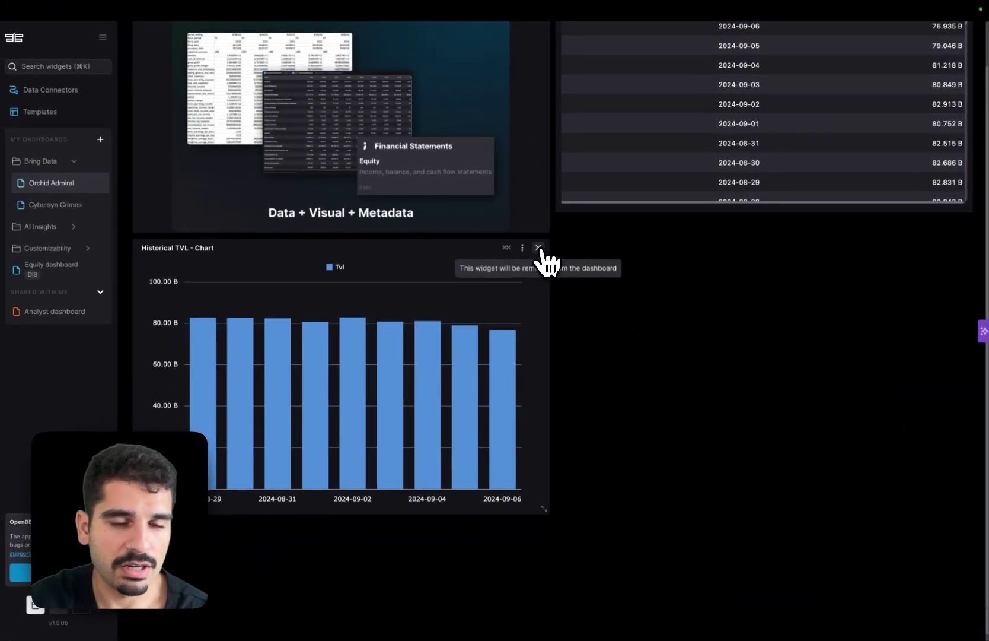
click(538, 248)
click(919, 36)
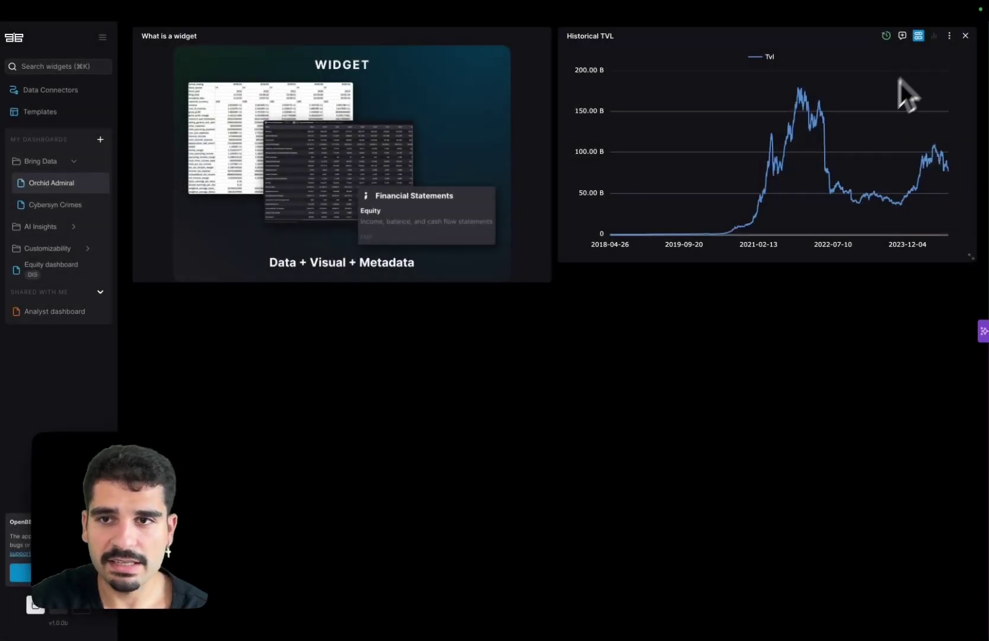
- Delete the Historical TVL widget and select ME-cio-weekly-letter.pdf as new file data
click(966, 36)
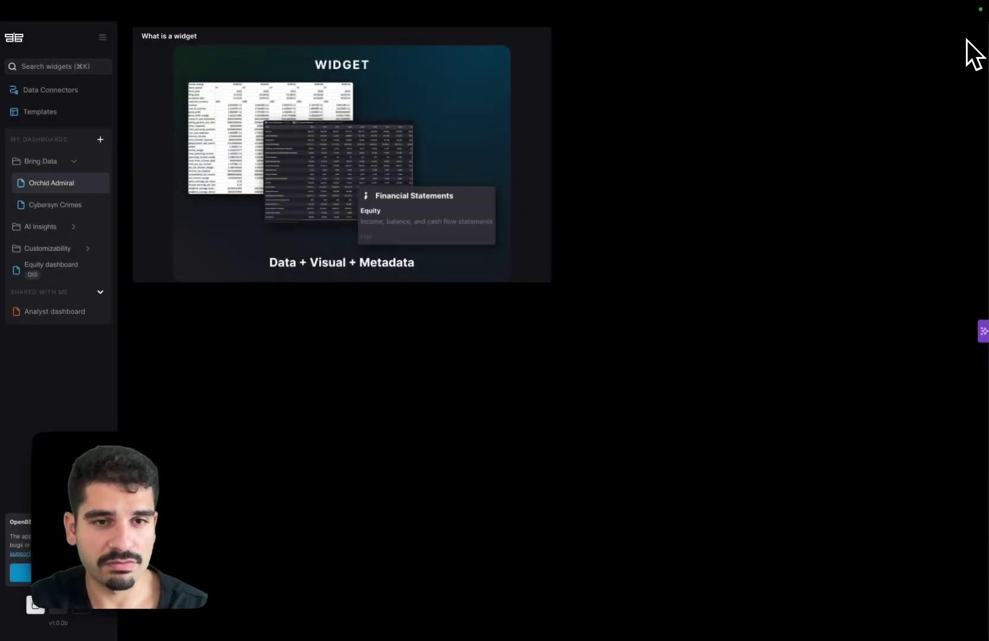
right_click(467, 342)
click(494, 369)
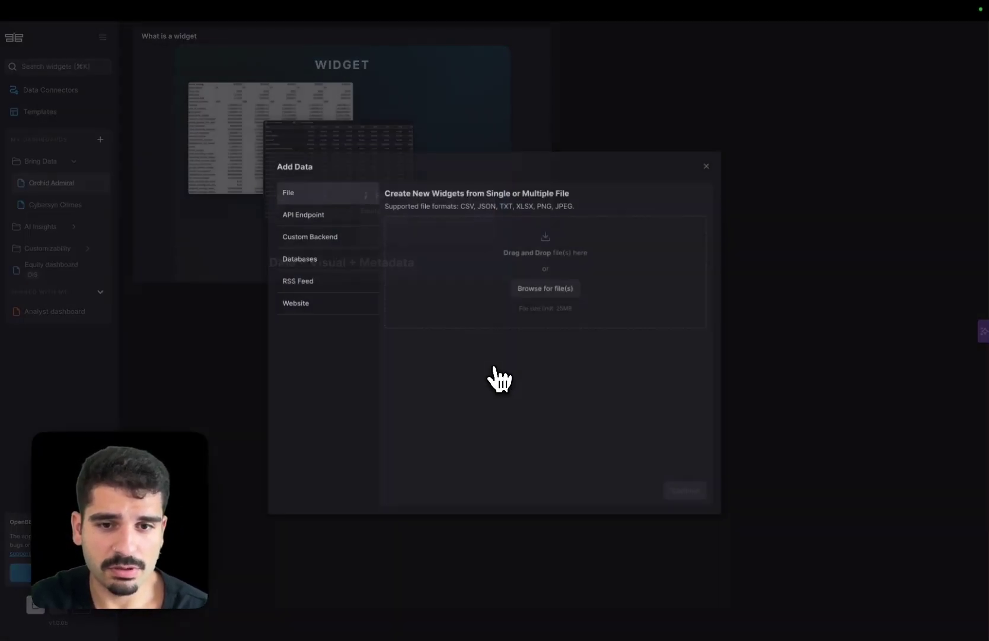
click(544, 297)
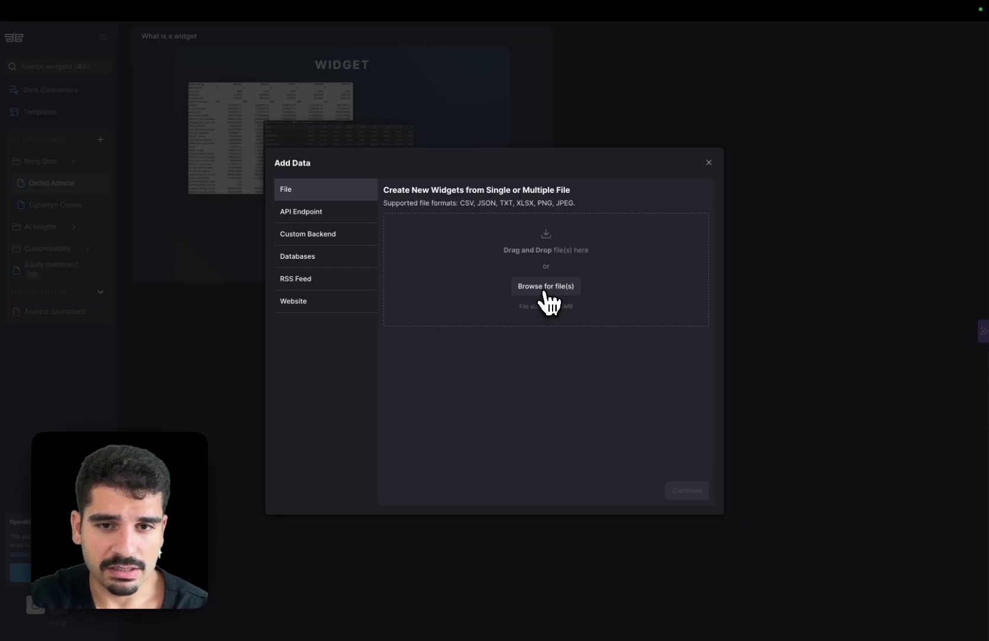
click(488, 290)
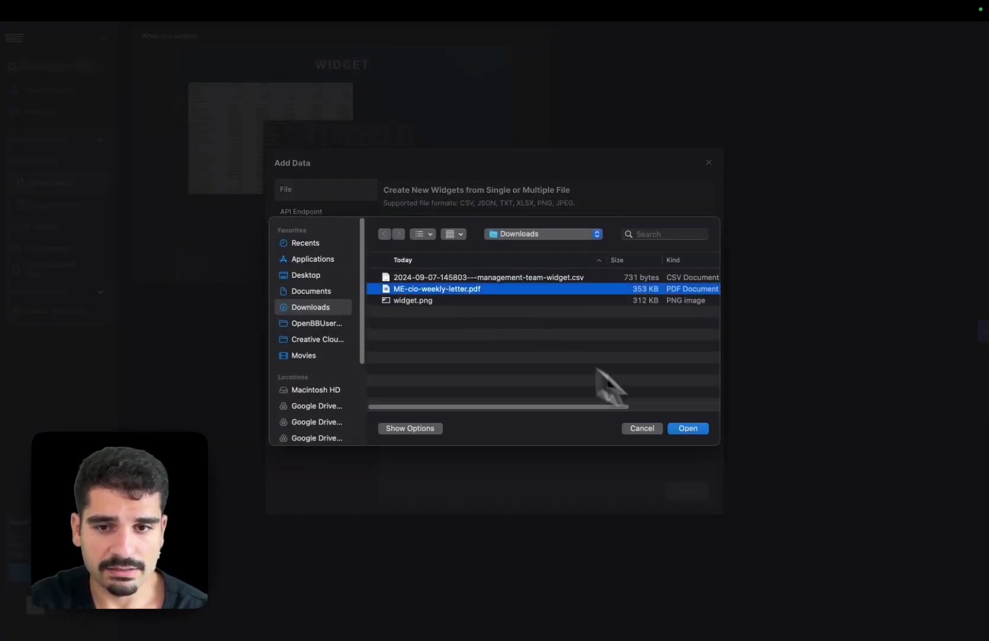
- Upload the PDF as the 'Capital Market Outlook' widget after reviewing its metadata
click(686, 428)
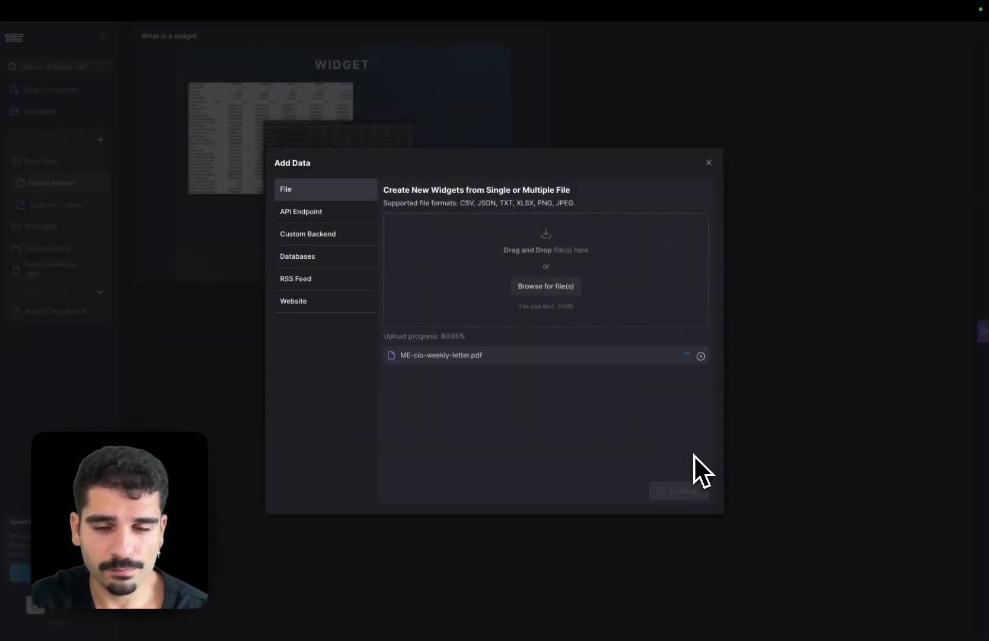
click(689, 489)
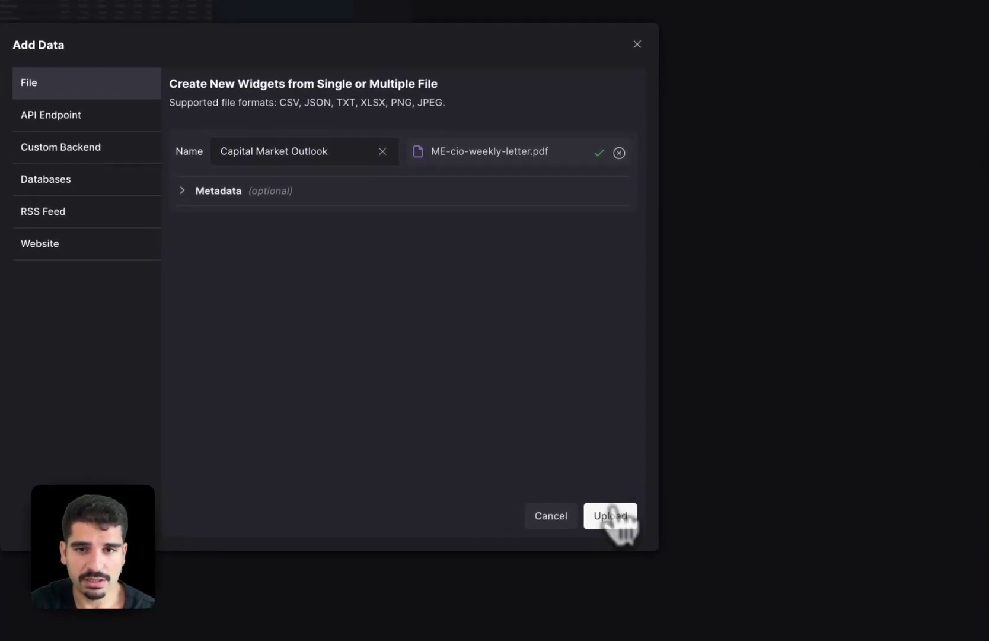
click(495, 193)
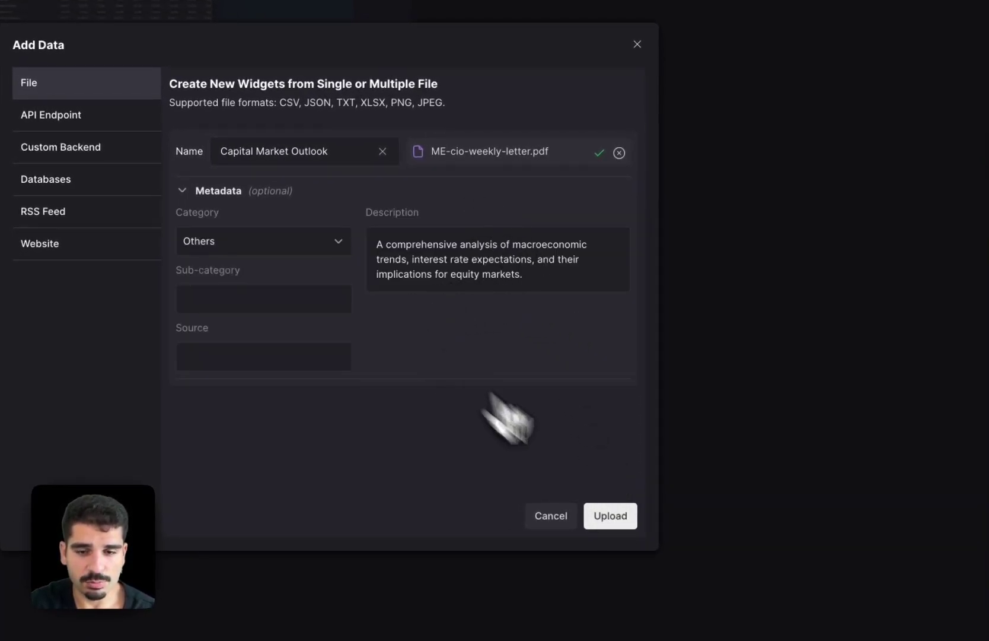
click(631, 517)
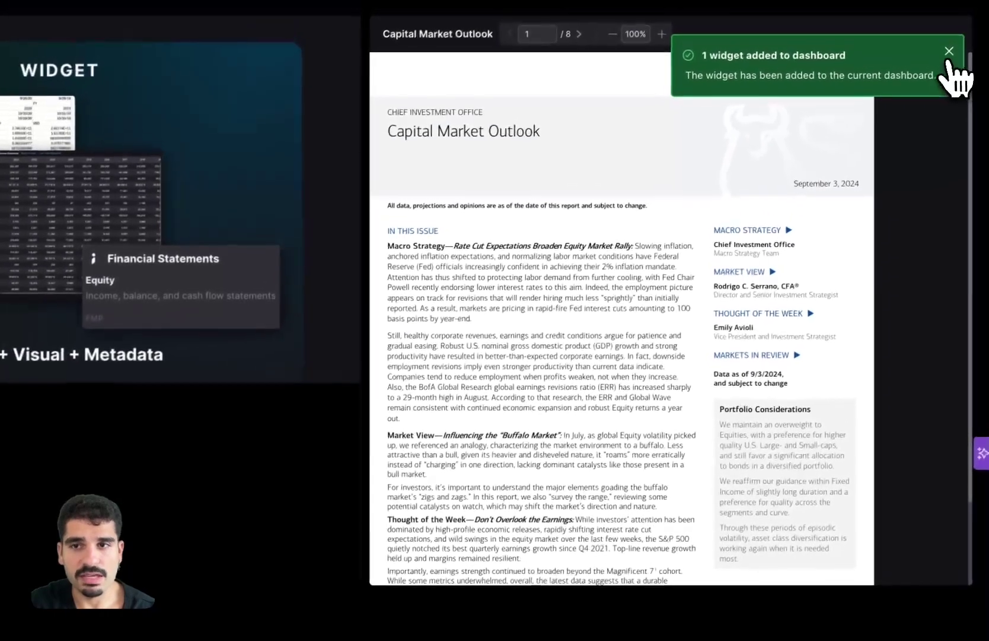
- Dismiss the widget-added toast and advance the PDF to page 3 of 8
click(947, 51)
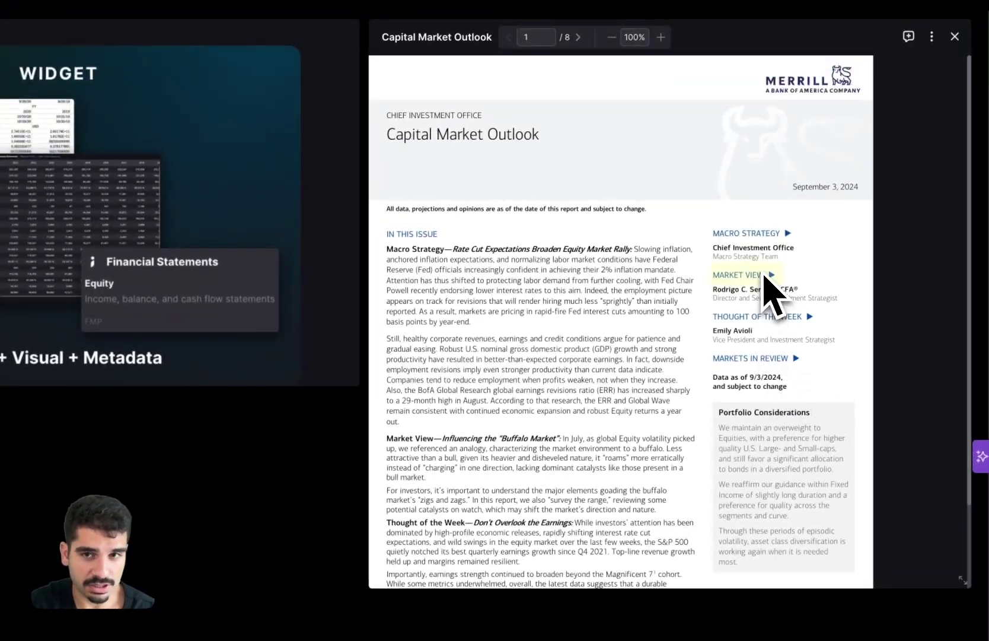
click(577, 37)
click(577, 37)
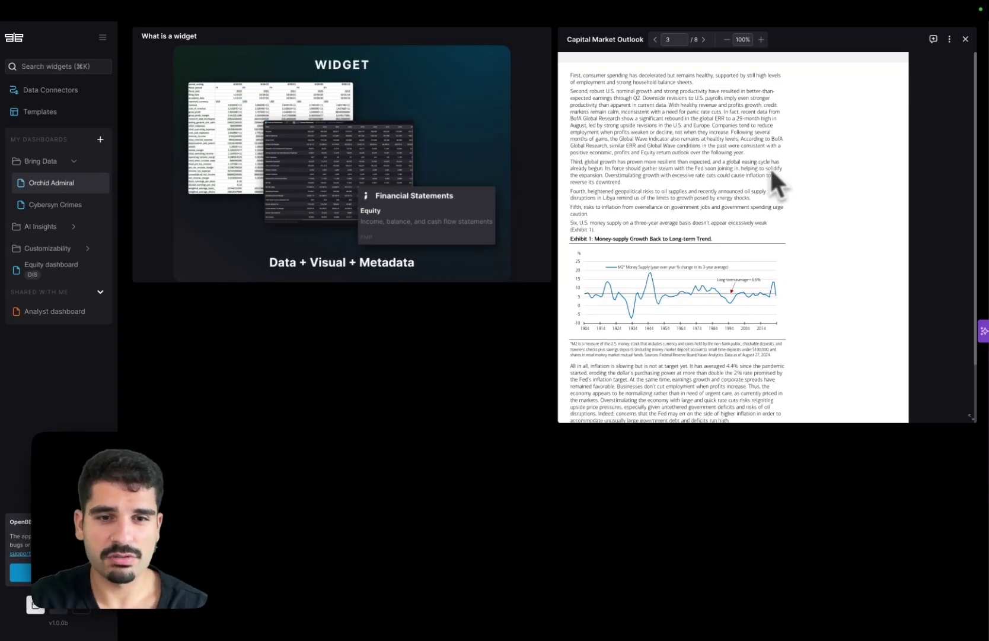
- Search widgets for 'text widget' and add a Note widget to the dashboard
key(super+k)
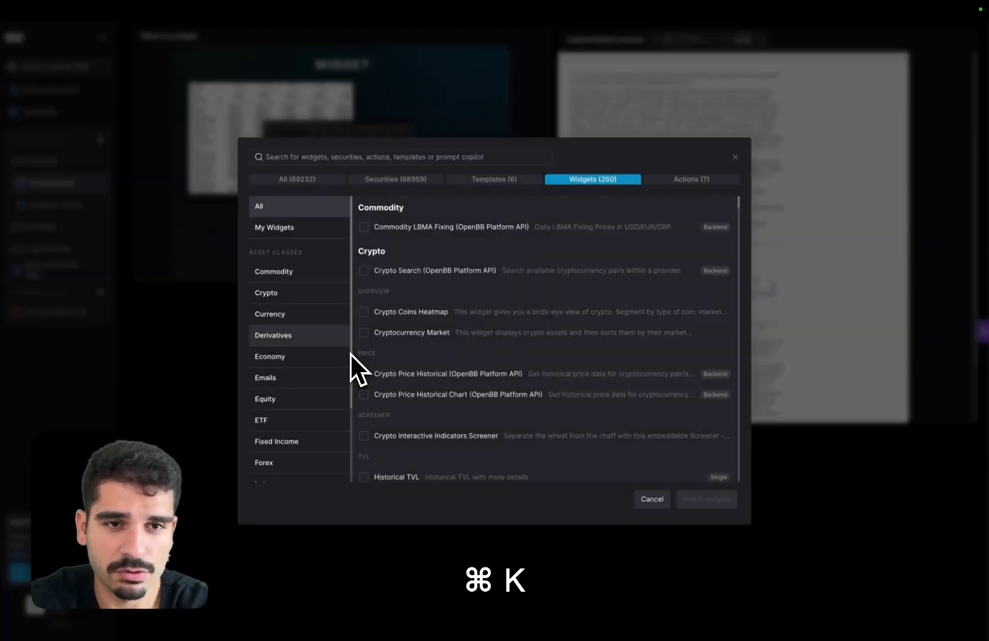
text(note t)
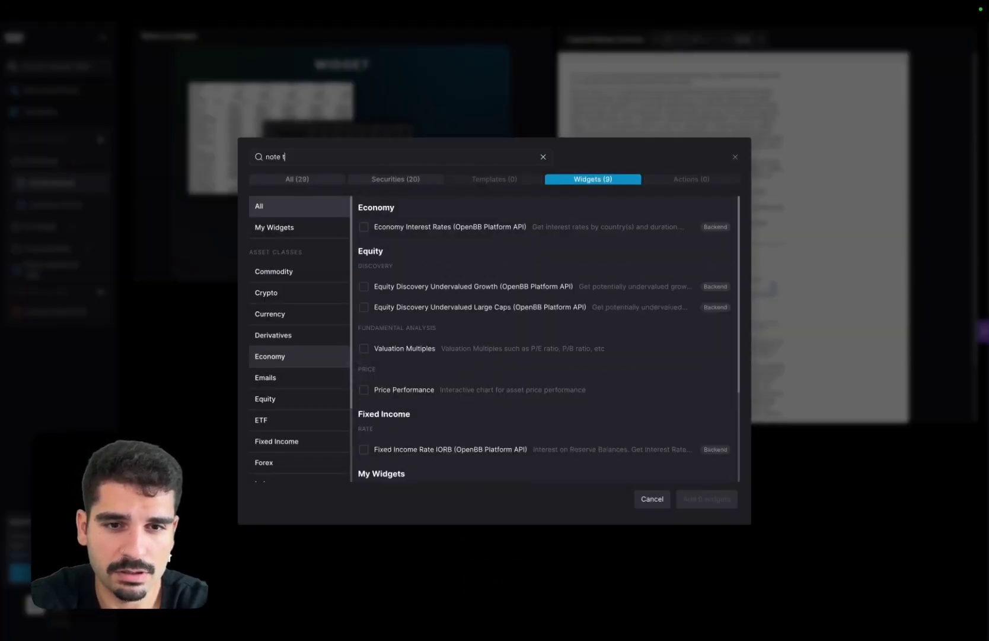
text(es)
key(BackSpace)
key(super+a)
text(te)
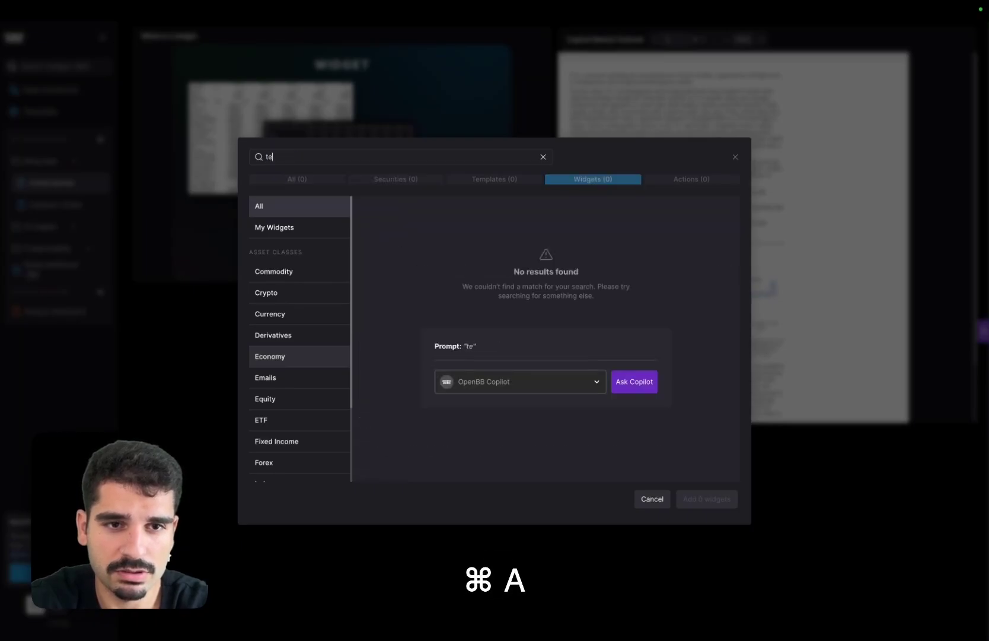
text(xt widget)
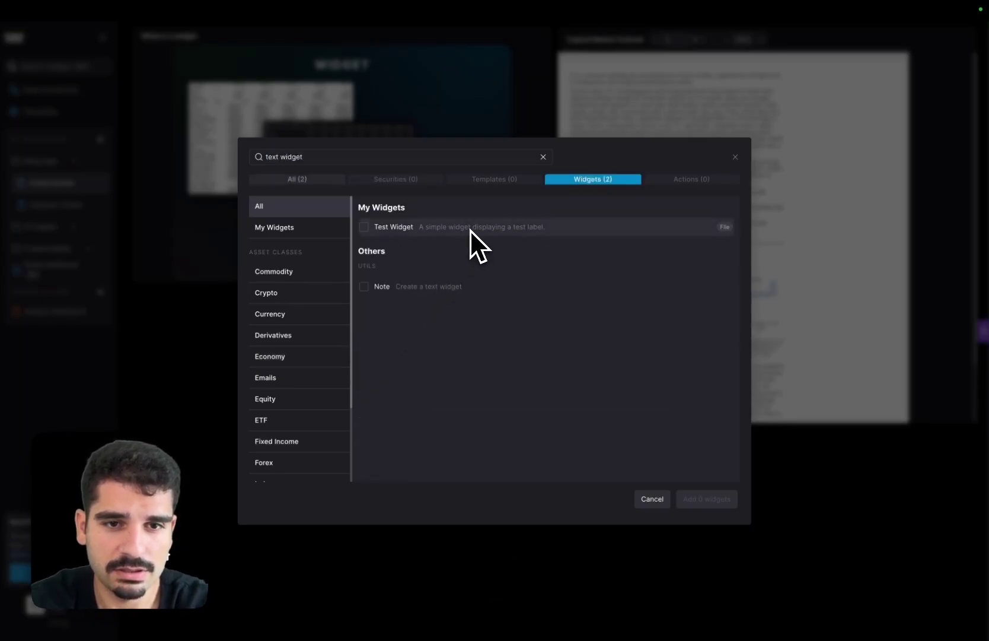
click(439, 287)
click(701, 500)
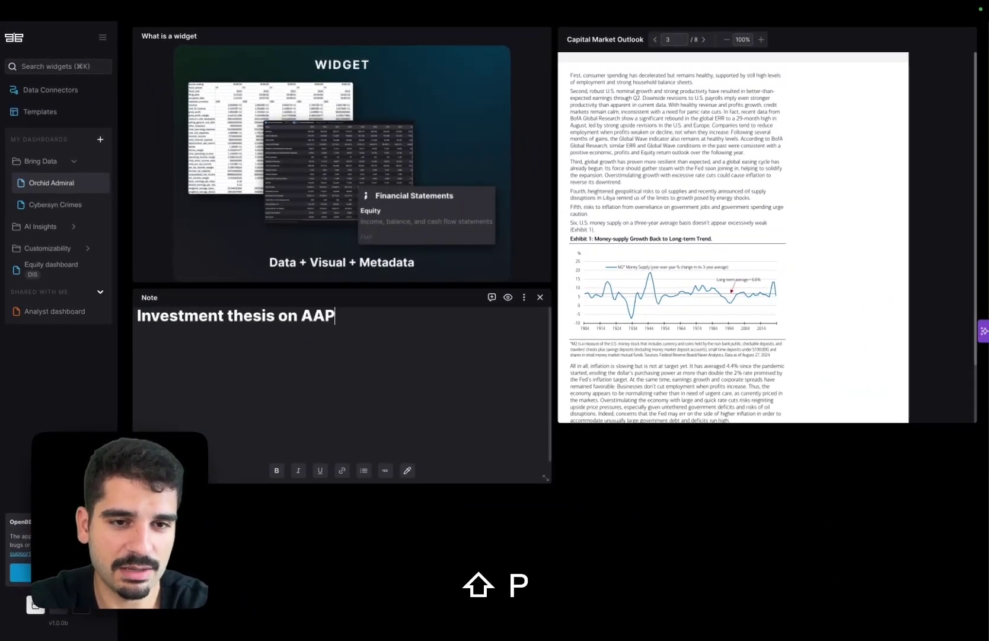
- Add a '# Section 1' heading line below the note's title
key(Return)
text(# )
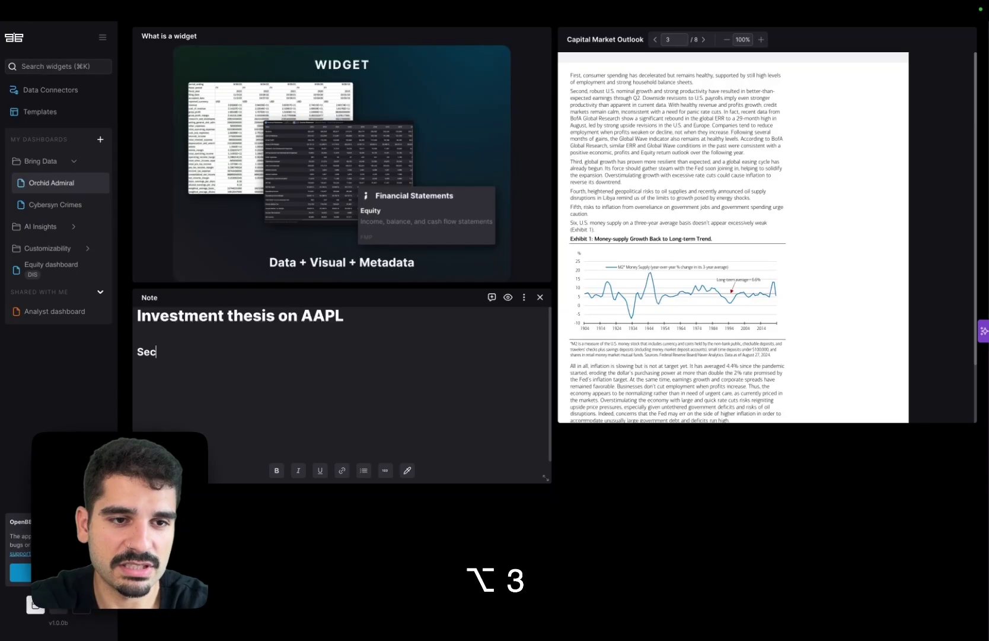
text(Section 1)
key(Return)
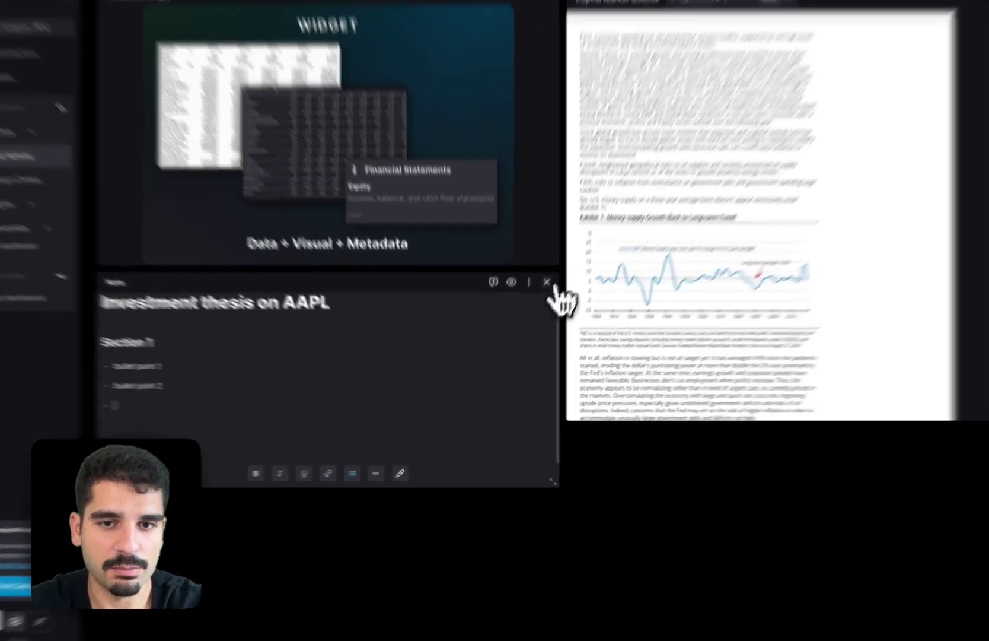
- Retitle the note widget 'Investment thesis on AAPL' with description 'asdasd' and save
click(524, 296)
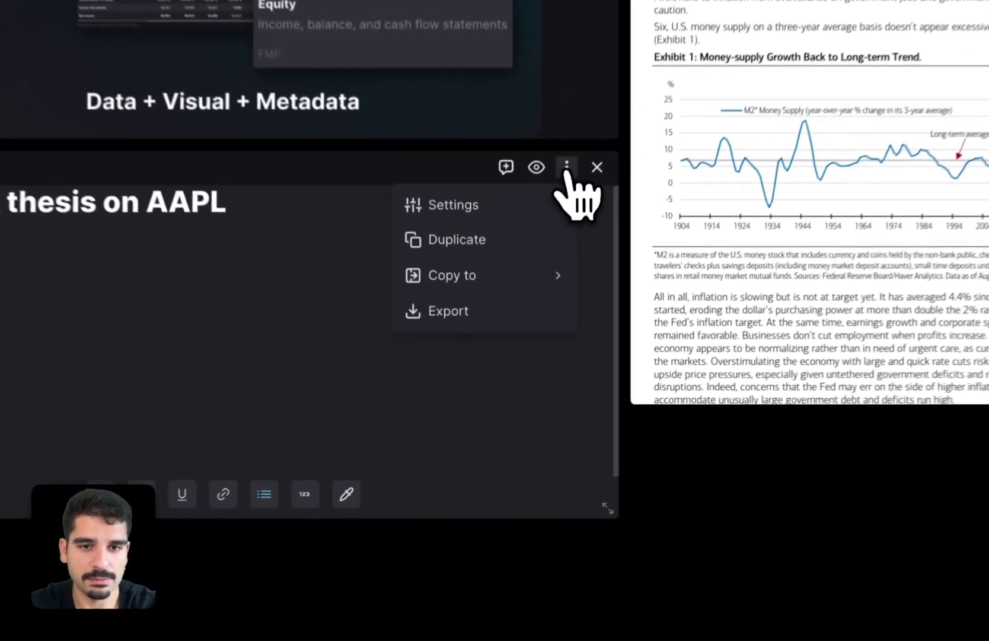
click(513, 199)
key(BackSpace)
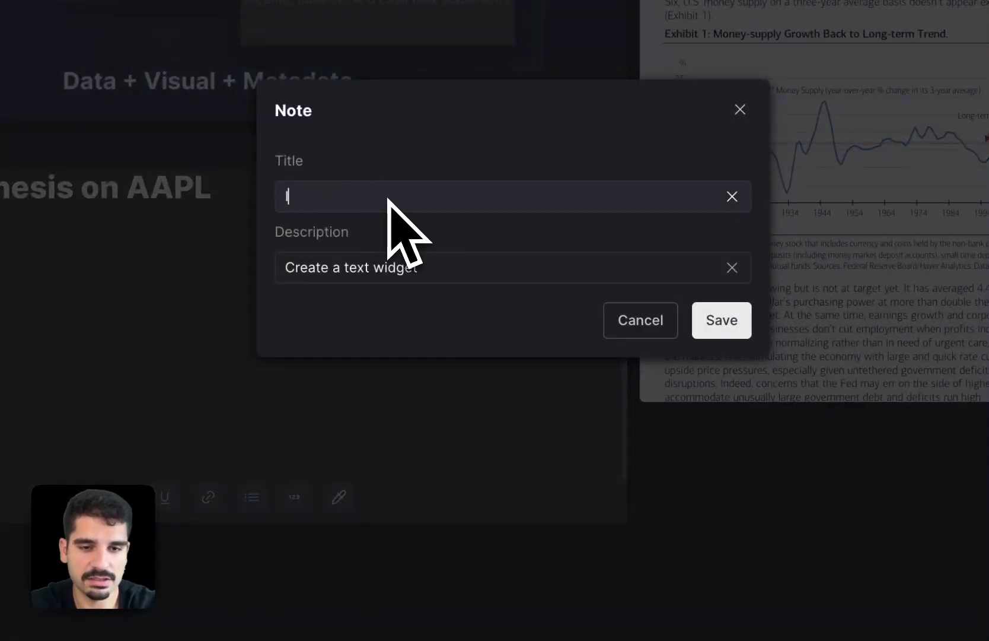
text(Investment t)
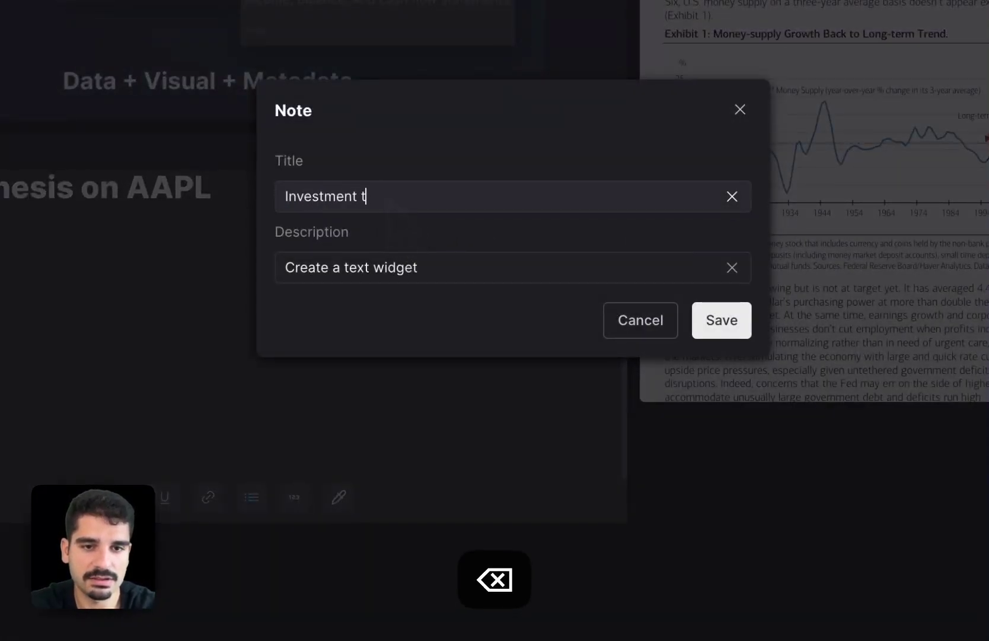
text(hesis on AAPL)
click(366, 267)
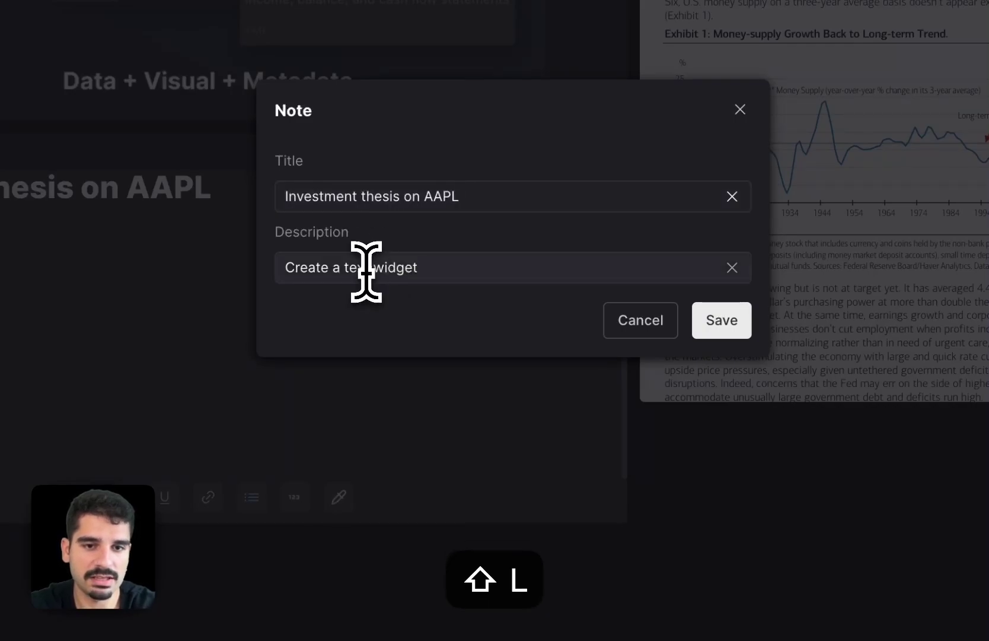
key(super+a)
text(asdasd)
click(721, 322)
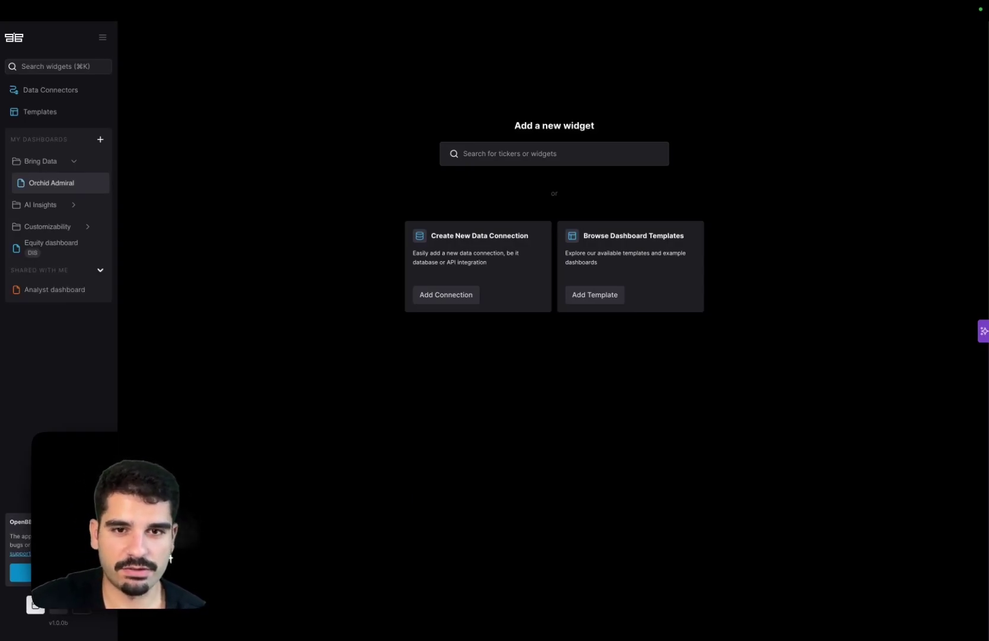
- Start a new data connection and enable the Snowflake database integration
click(451, 295)
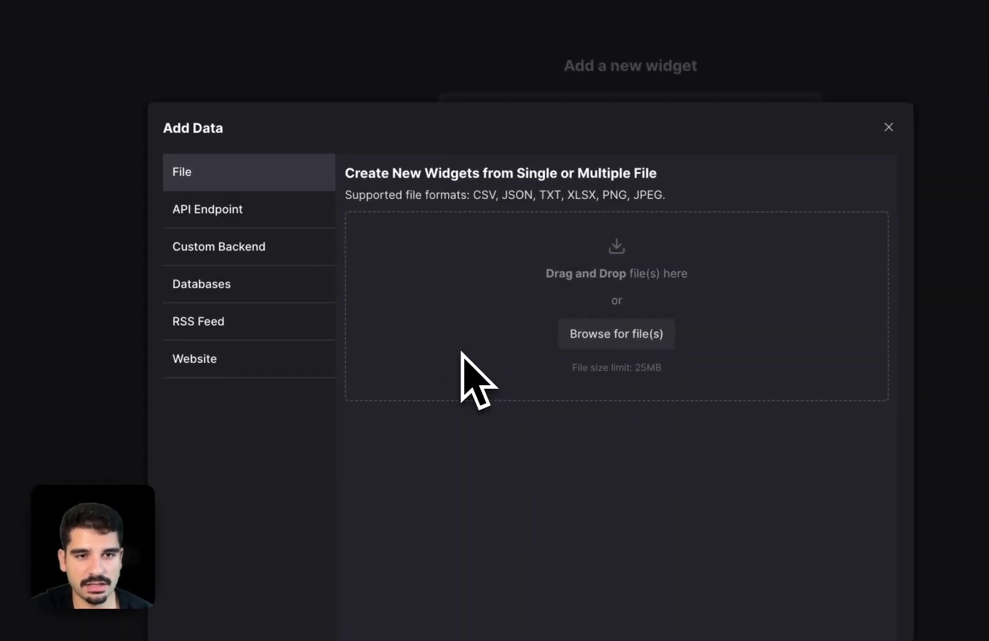
click(256, 291)
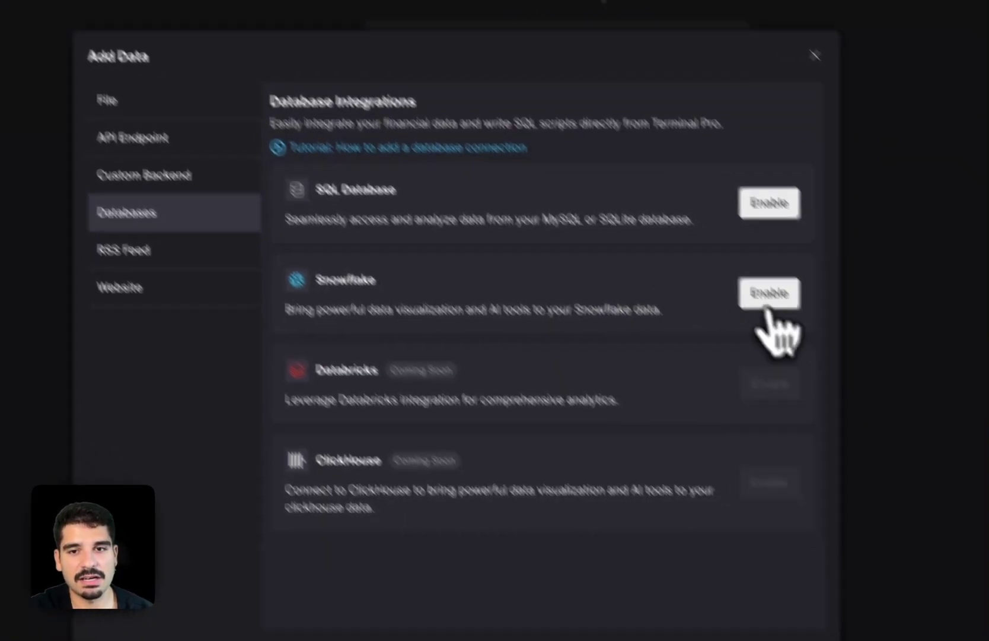
click(769, 308)
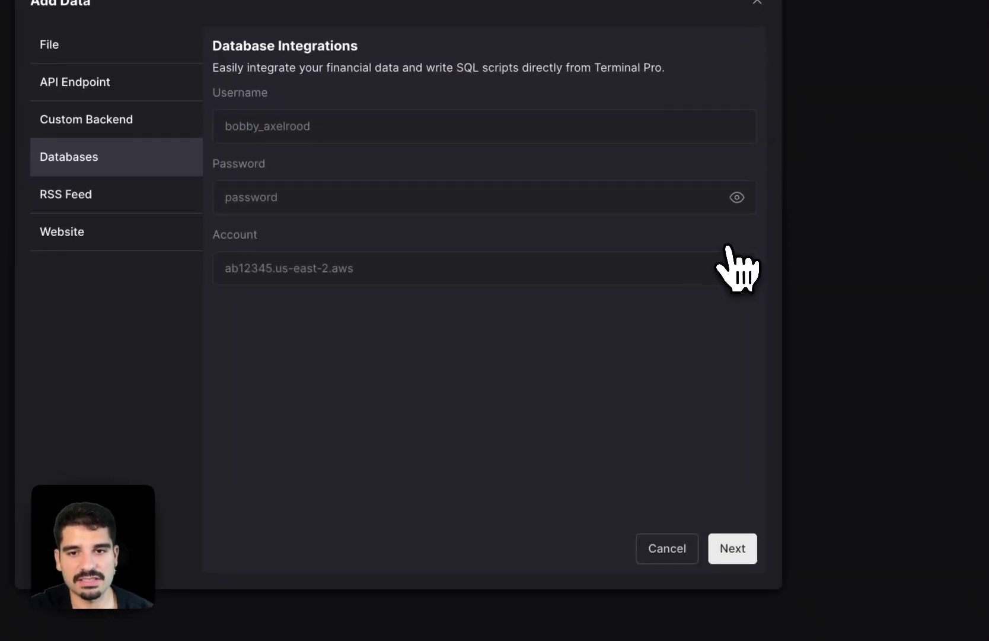
- Enter the Snowflake username and password, choose the saved account, and continue
click(484, 122)
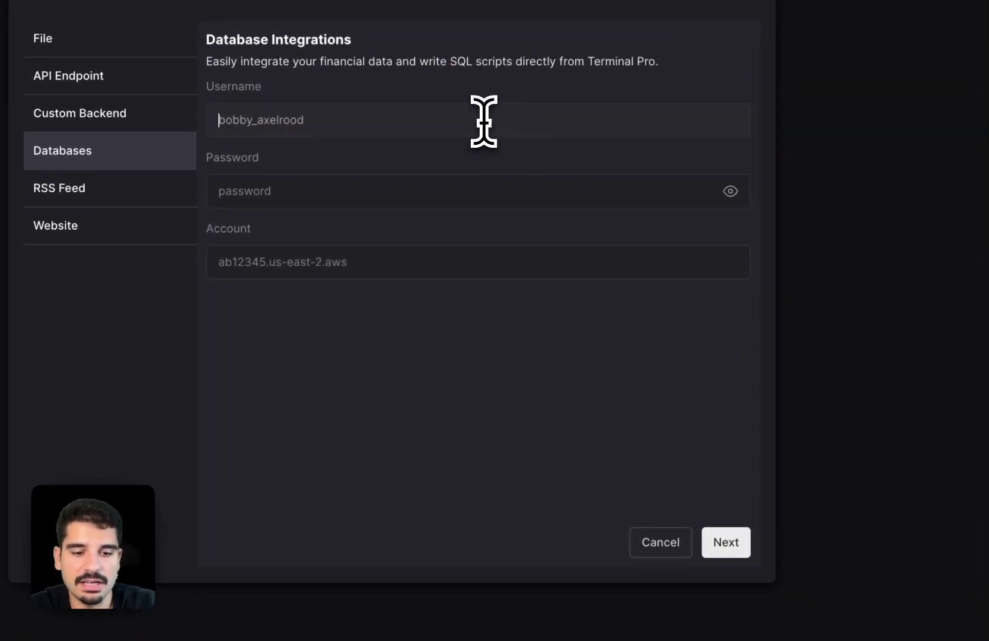
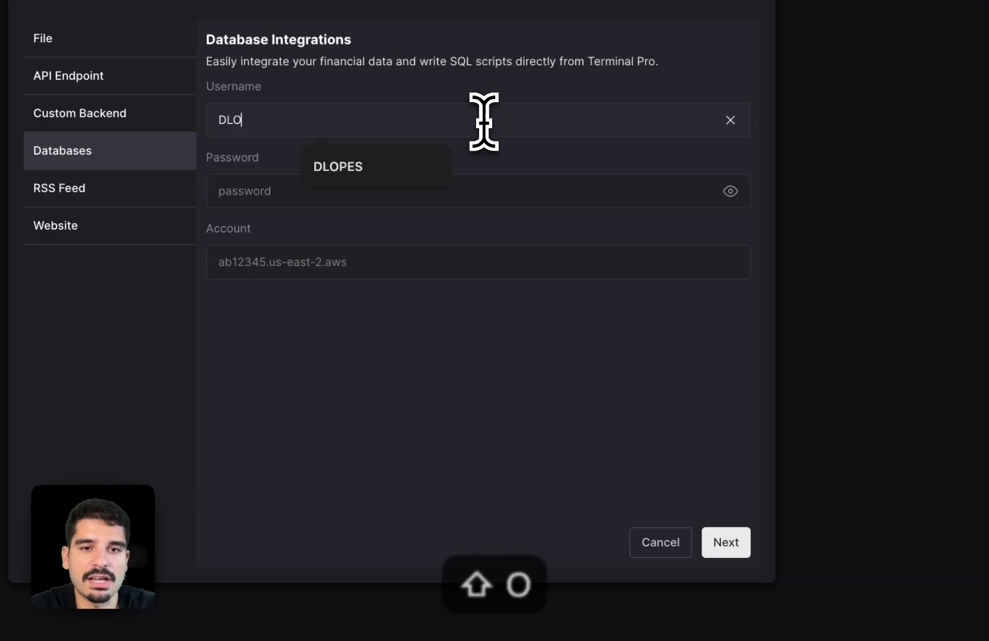
click(387, 190)
text(S****)
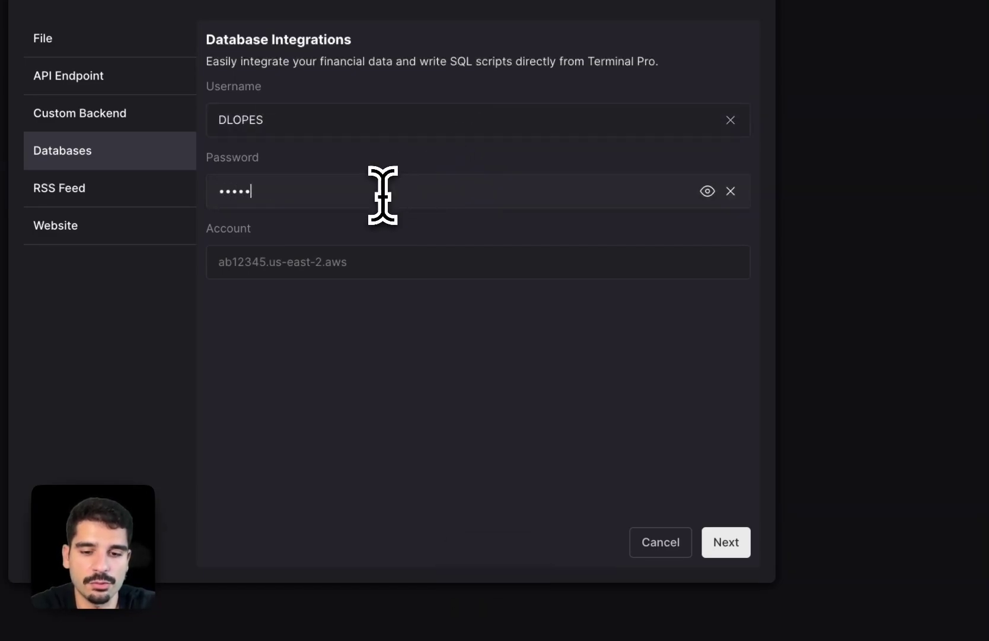
text(*********)
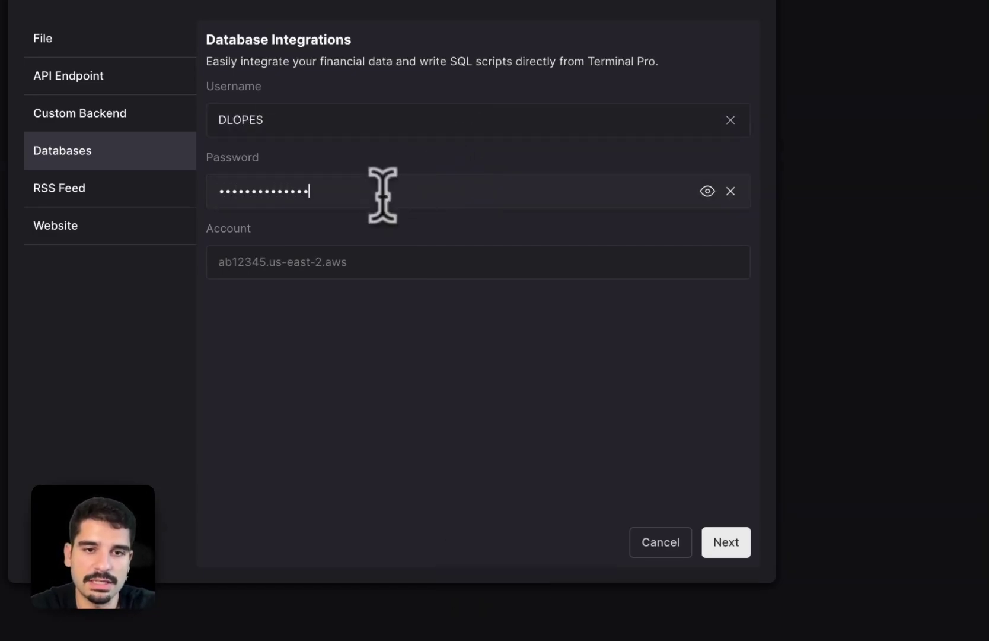
click(363, 261)
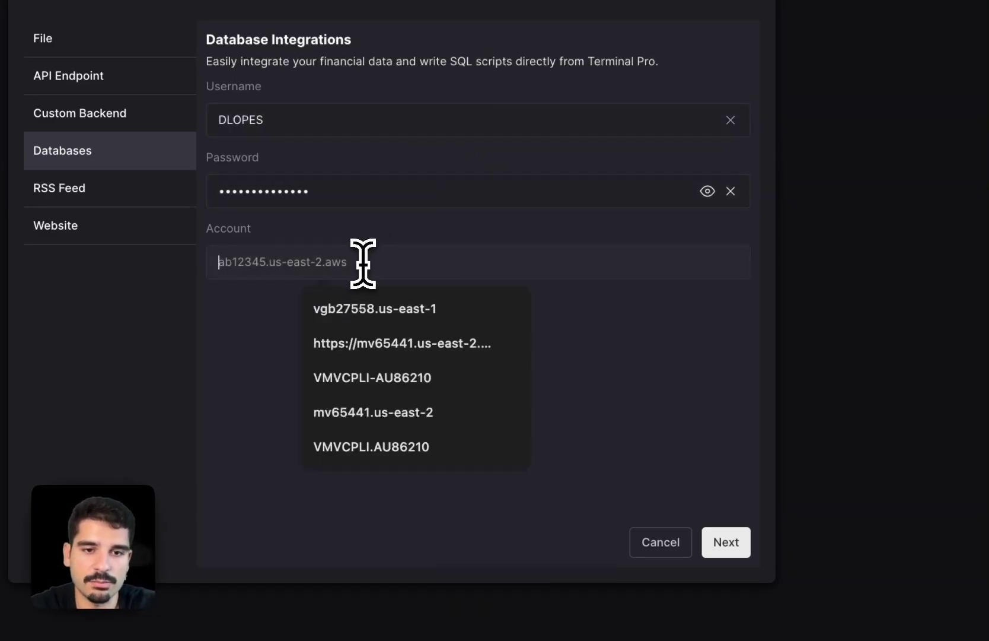
click(468, 377)
click(734, 545)
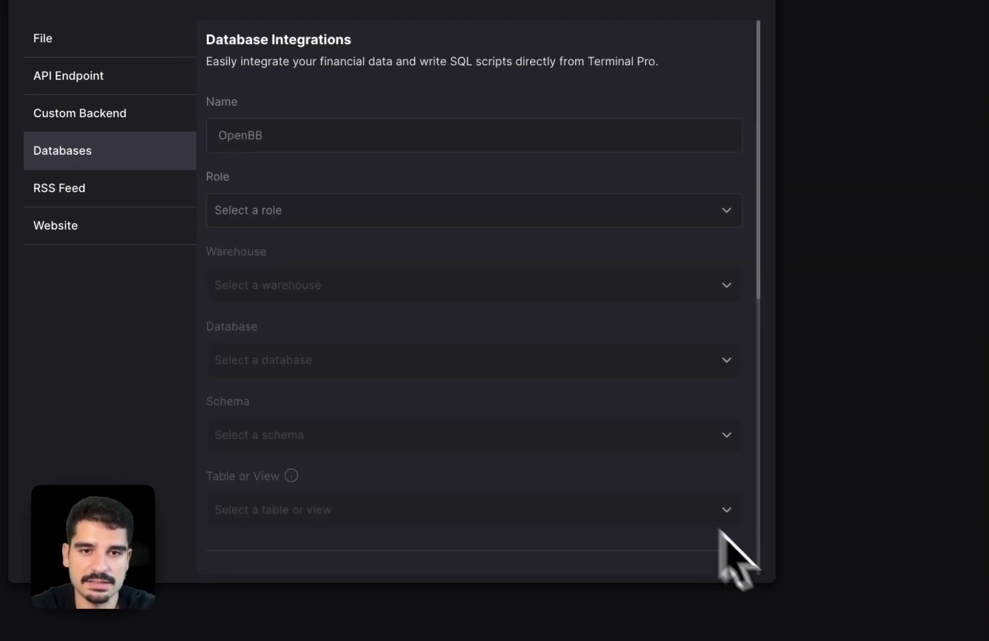
- Name the widget Crimes with ANALYTICS_USER role, ANALYTICS warehouse and CRIME_STATISTICS database
scroll(516, 347, down, 10)
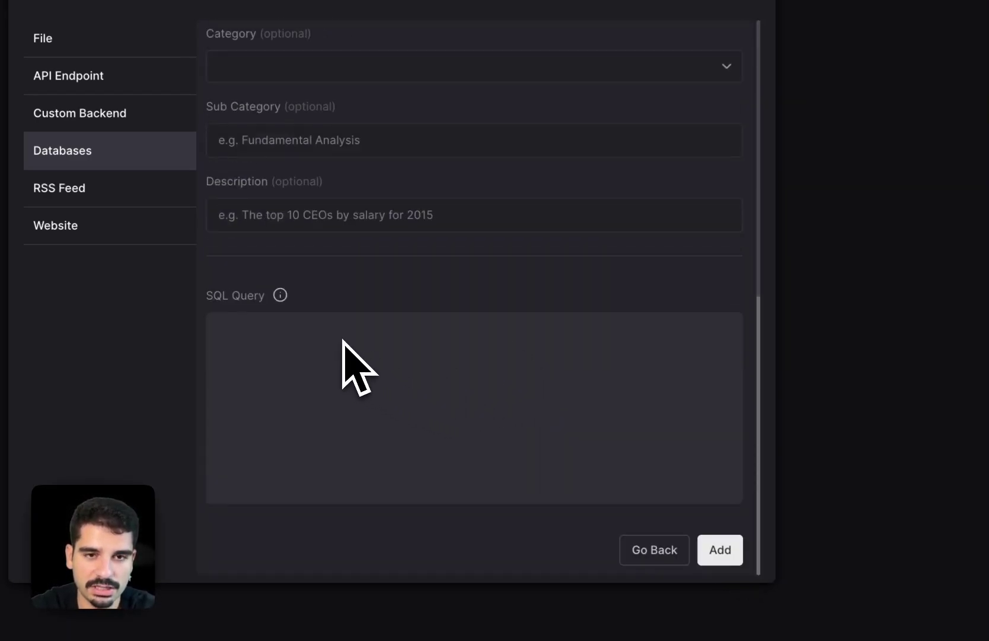
scroll(344, 330, up, 10)
click(323, 136)
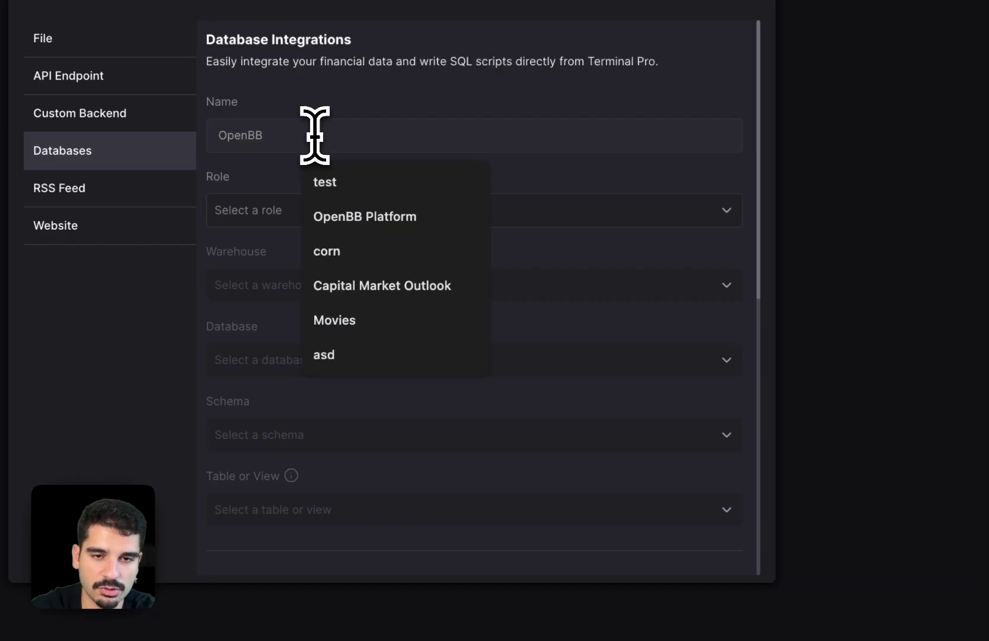
text(Crimes)
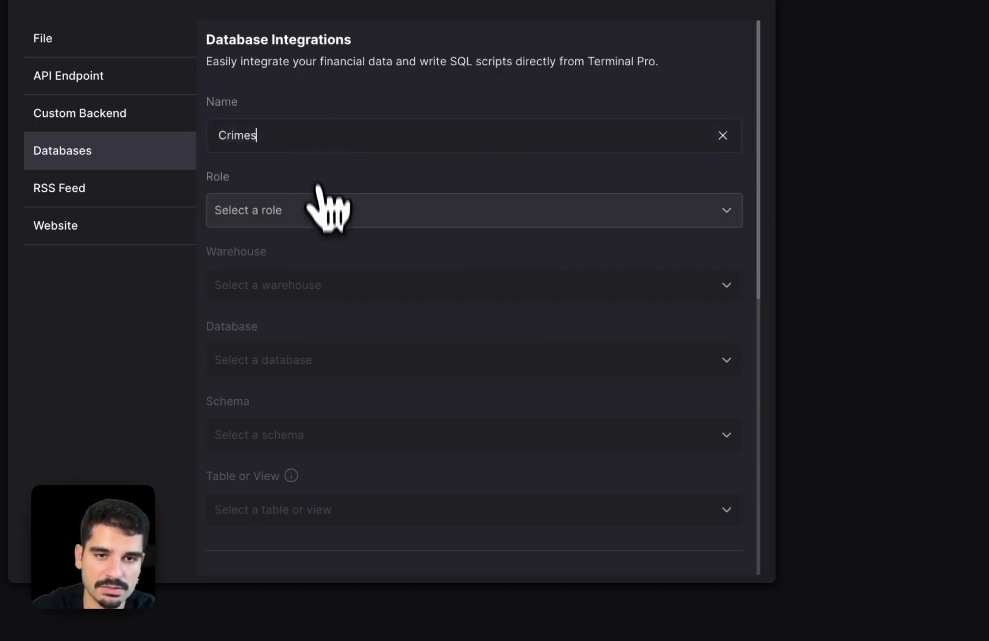
click(323, 210)
click(313, 253)
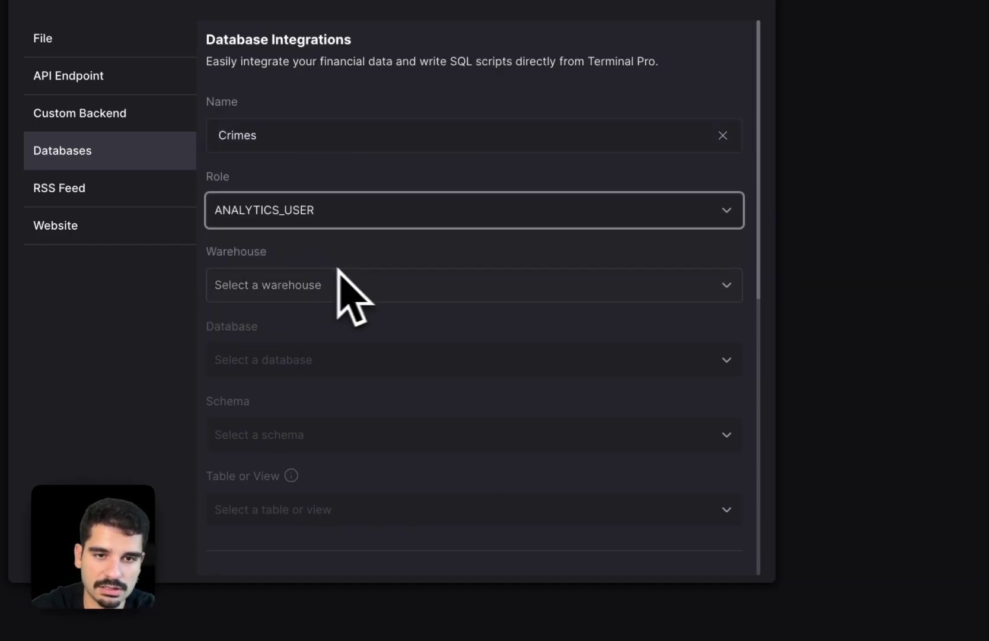
click(369, 277)
click(365, 326)
scroll(358, 338, down, 3)
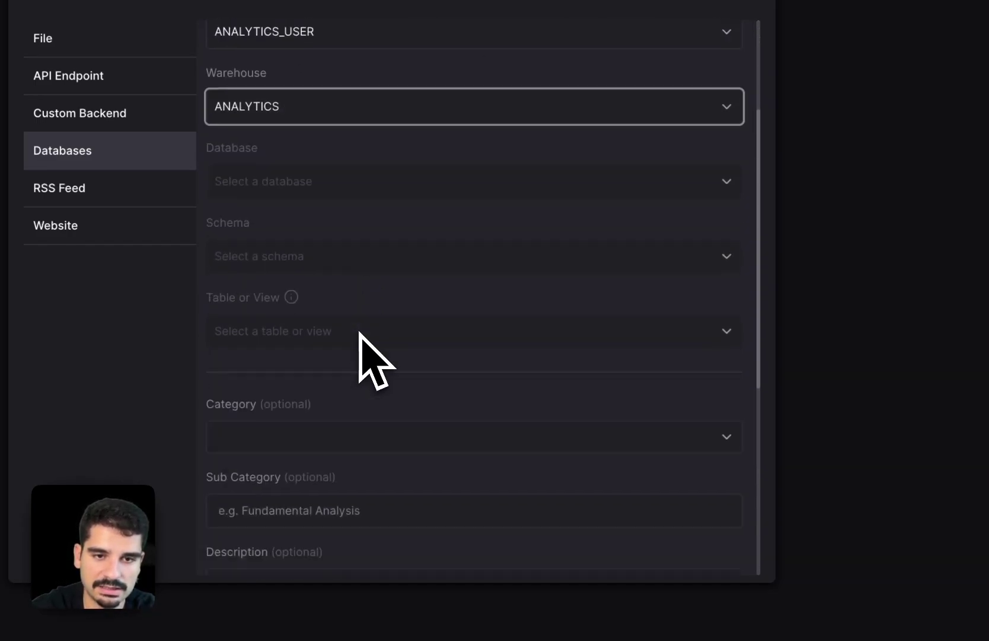
click(383, 187)
click(357, 228)
- Paste the crime-count SQL query and select the CYBERSYN schema
scroll(354, 238, down, 5)
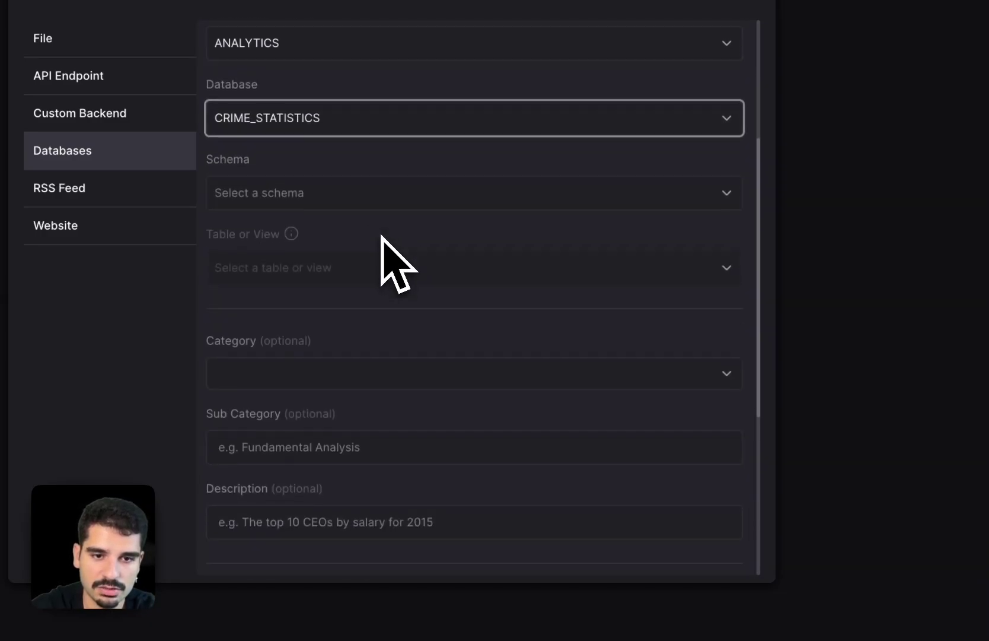
click(331, 438)
text(SELECT   ts.date,   ts.variable_name,   ts.value FROM   cybersyn.urban_crime_timeseries AS ts JOIN   cybersyn.geography_index AS geo ON   ts.geo_id = geo.geo_id WHERE   geo.geo_name = '94103' AND   ts.variable_name = 'Daily count of incidents, all incidents' ORDER BY   ts.date)
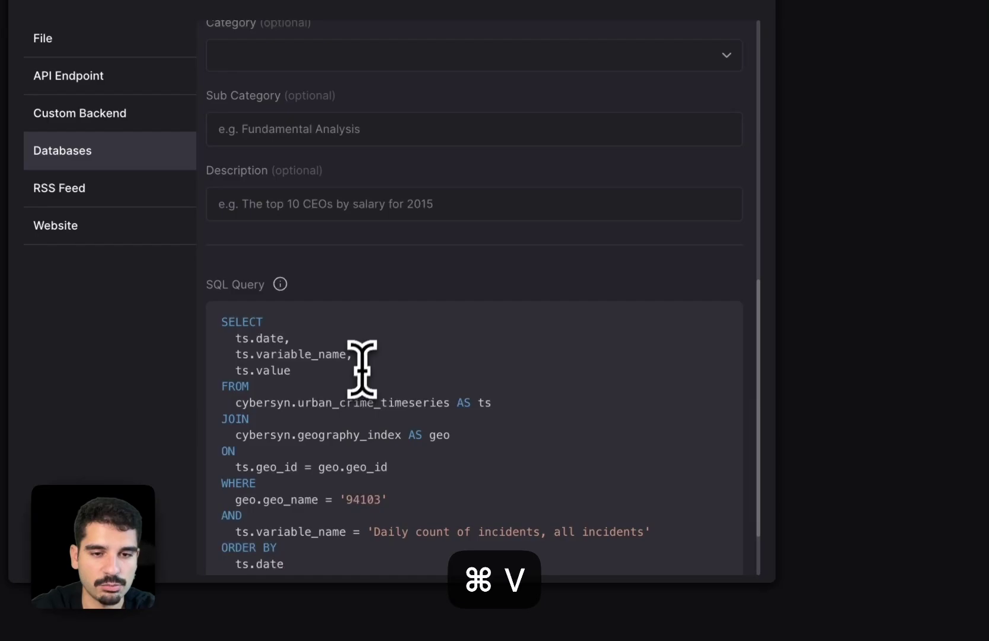
scroll(371, 363, up, 5)
scroll(372, 367, up, 2)
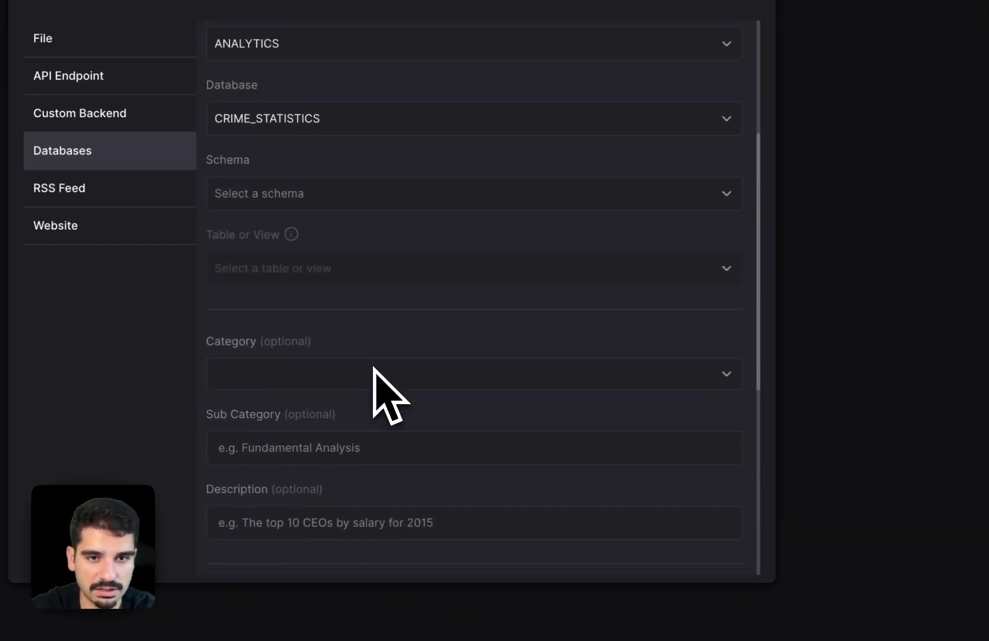
click(448, 209)
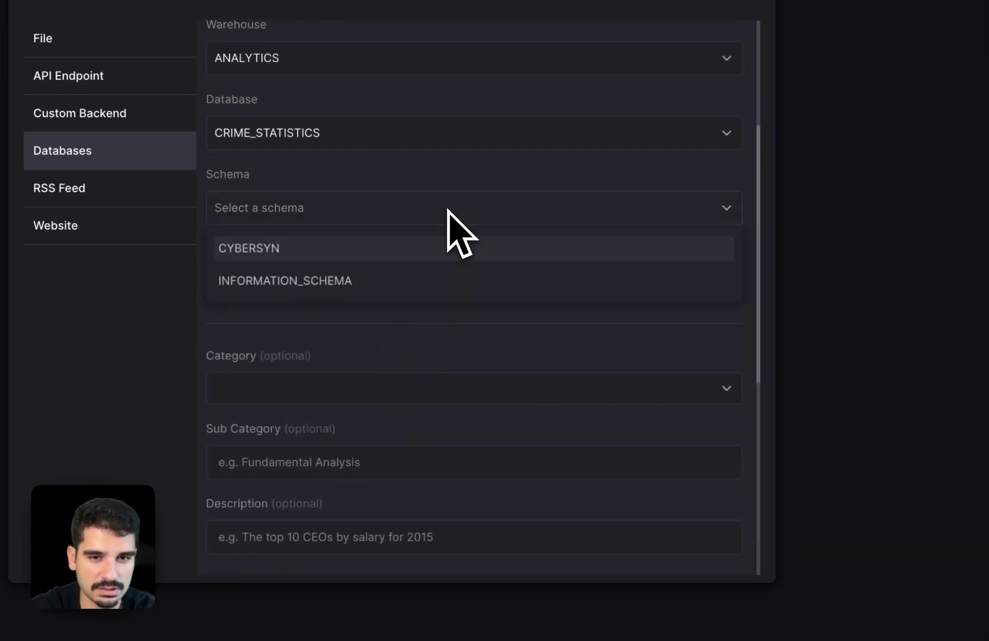
click(383, 247)
- Set category Economy, sub category 'crime', and a description starting 'Number'
scroll(363, 278, down, 3)
click(342, 280)
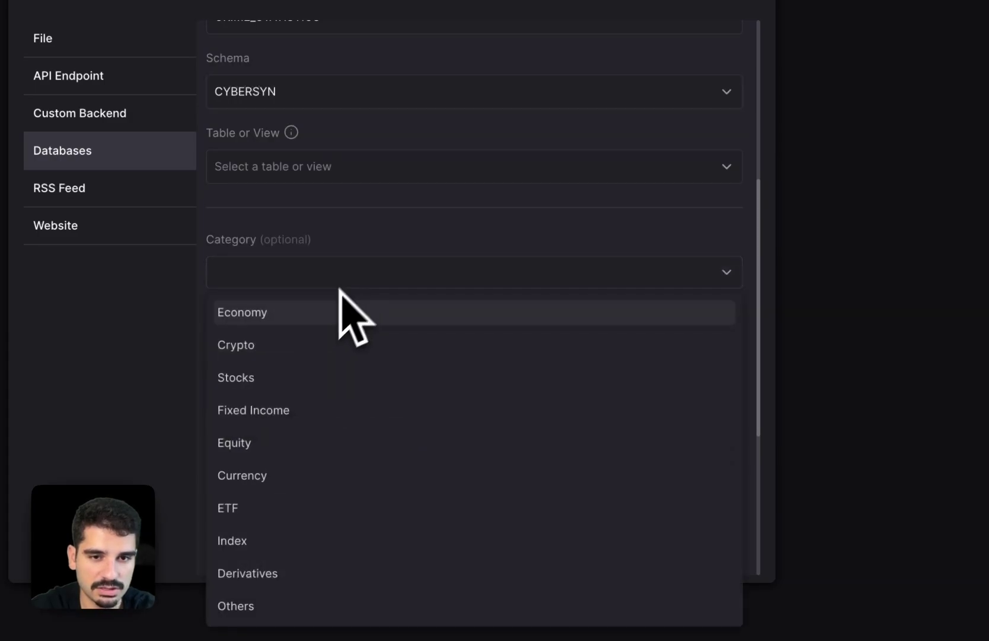
click(322, 321)
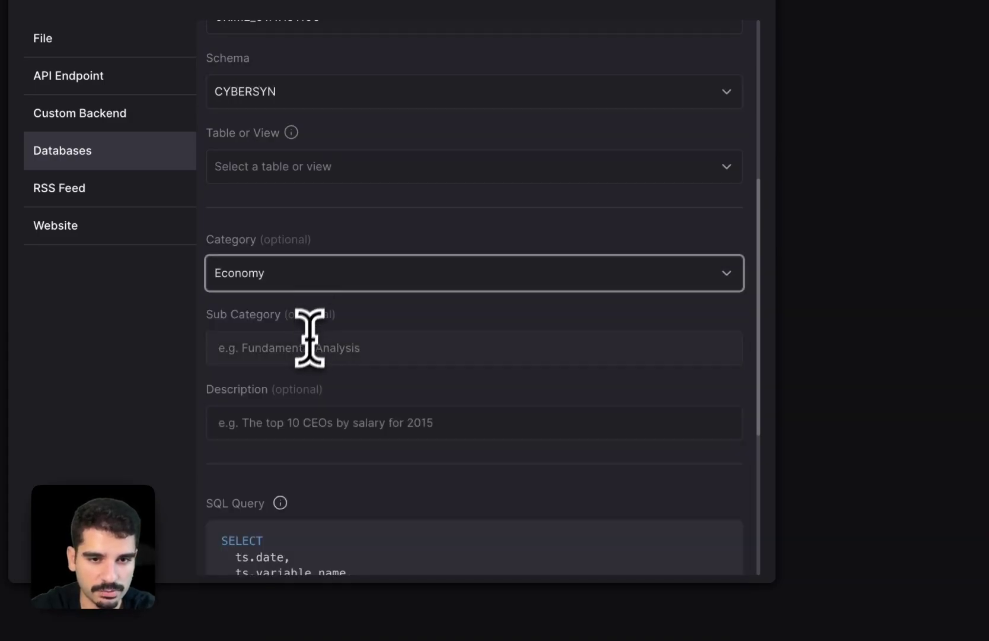
click(305, 353)
text(crime)
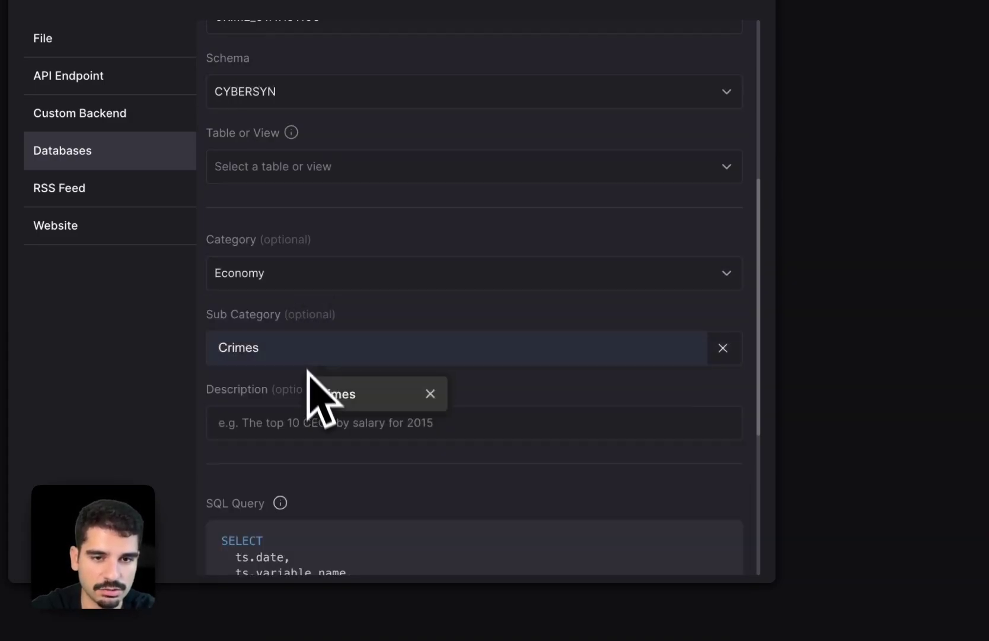
click(294, 432)
text(Numbr)
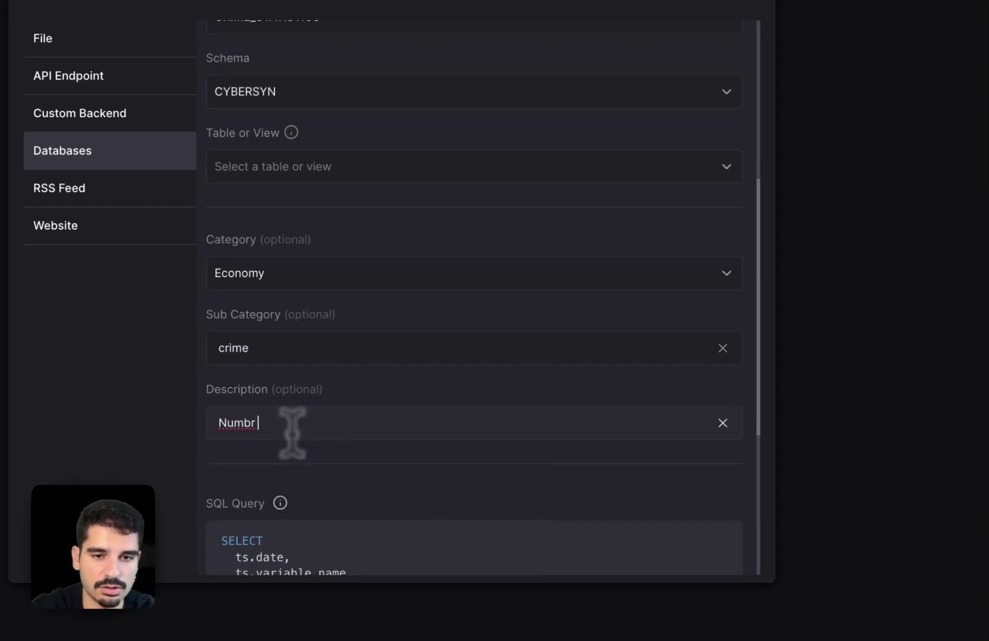
key(BackSpace)
text(er)
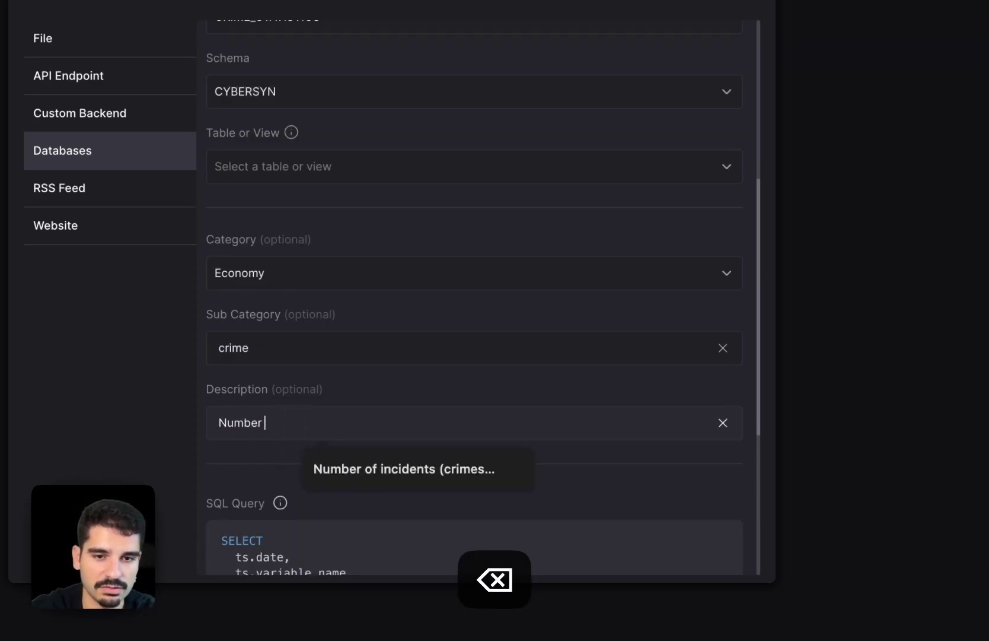
key(Down)
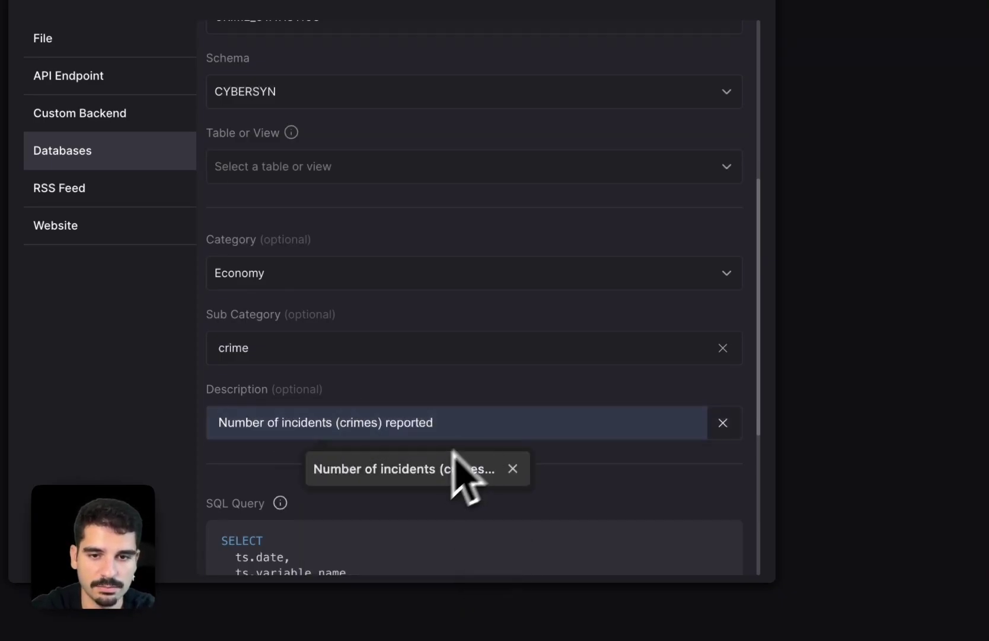
scroll(433, 477, down, 5)
- Add the Crimes widget and resize it taller and narrower
click(718, 546)
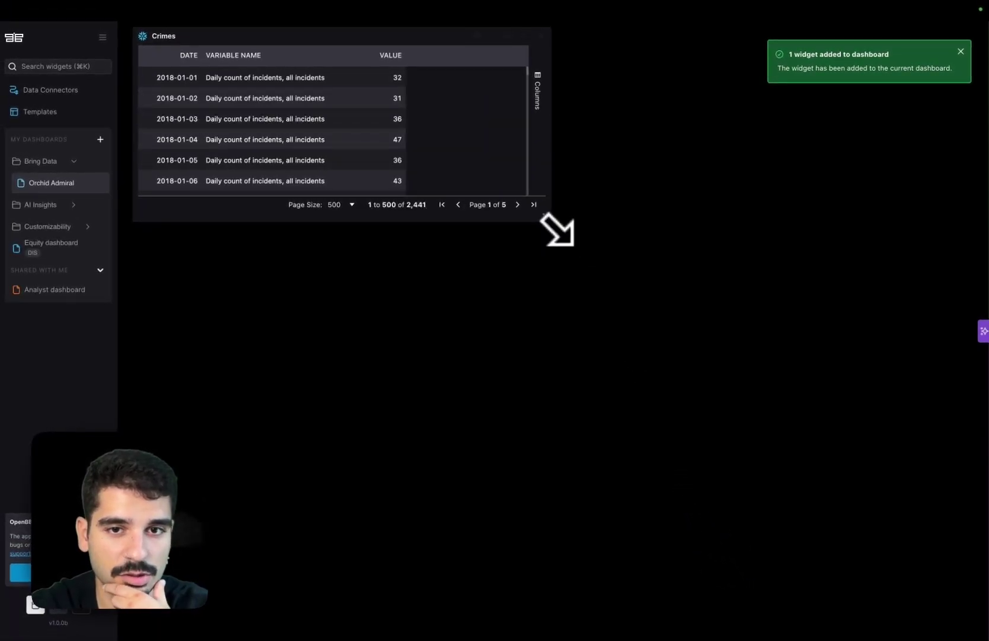
drag(555, 226, 497, 367)
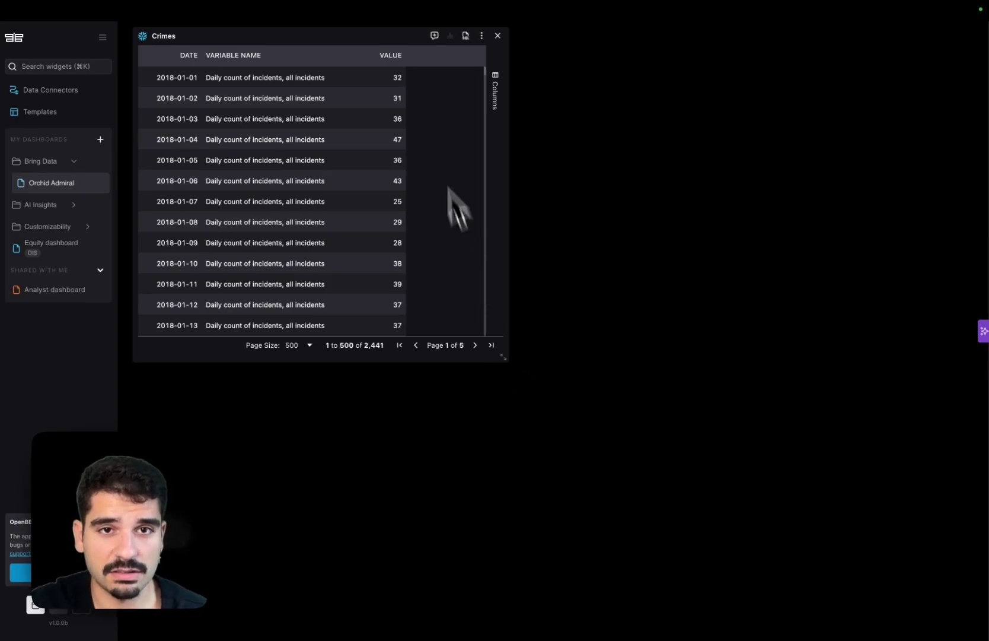
mouse_move(496, 30)
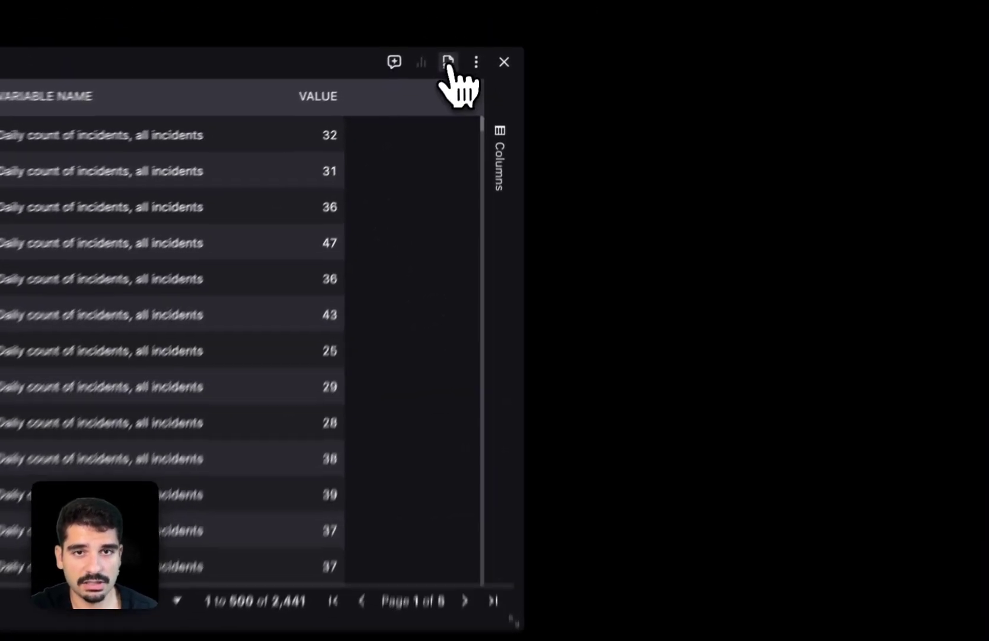
- Add a dynamic parameter with value 94103 to the Crimes query and copy it
click(465, 35)
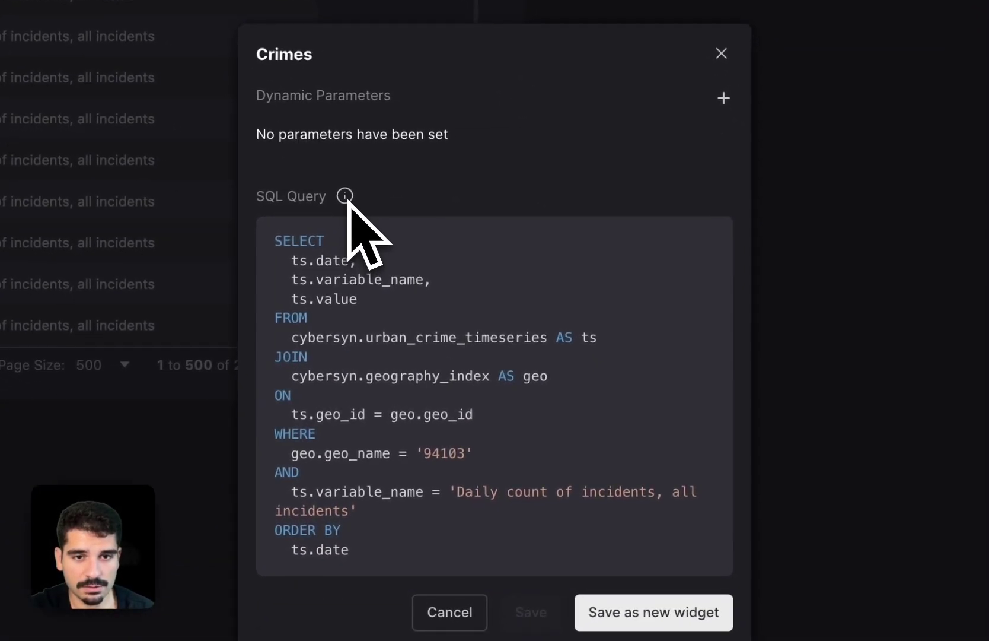
mouse_move(391, 215)
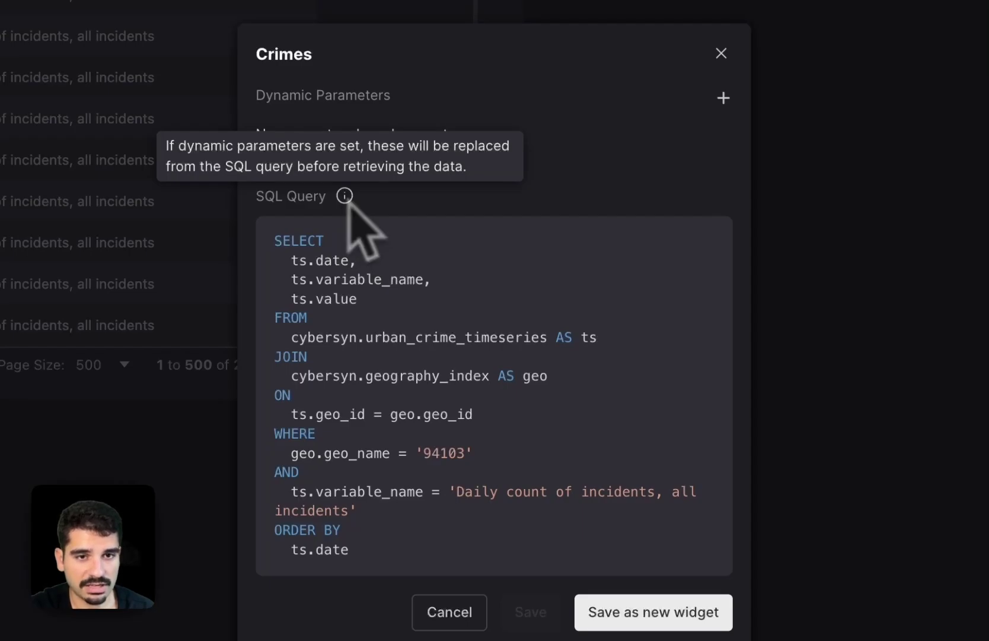
click(724, 98)
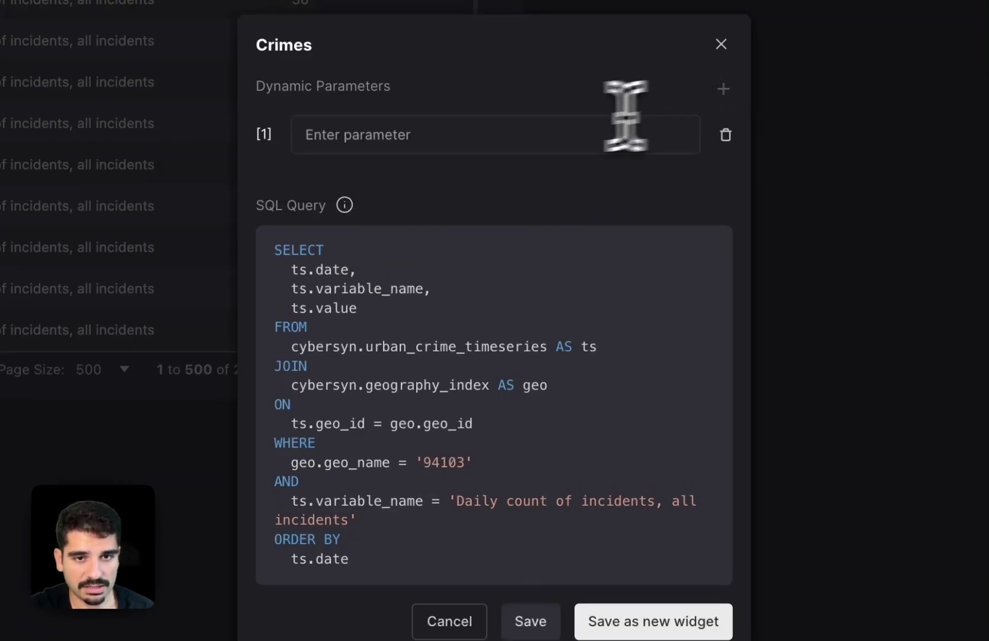
click(520, 135)
text(94103)
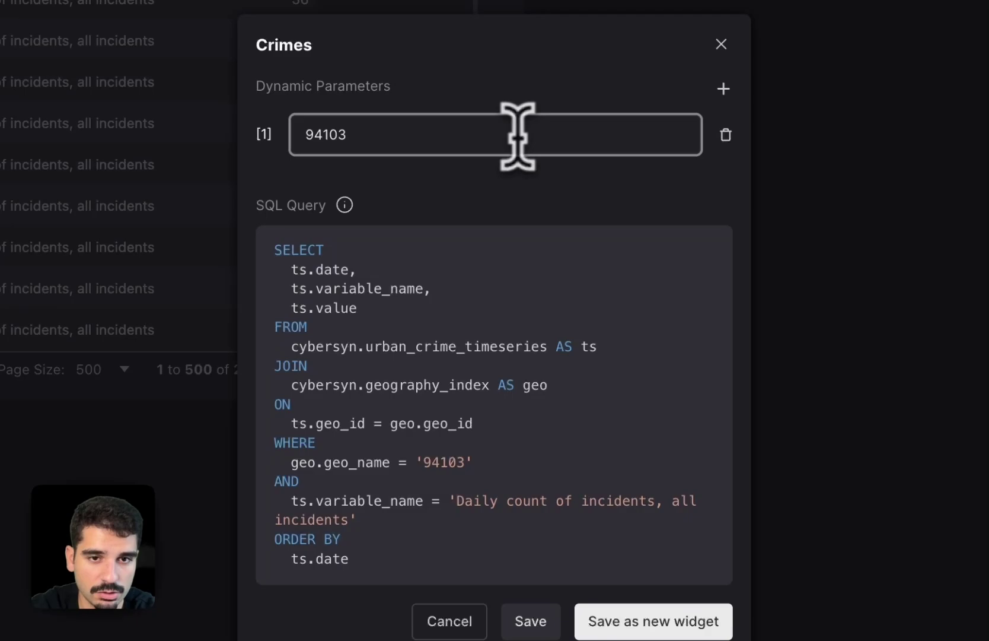
key(Left)
double_click(354, 134)
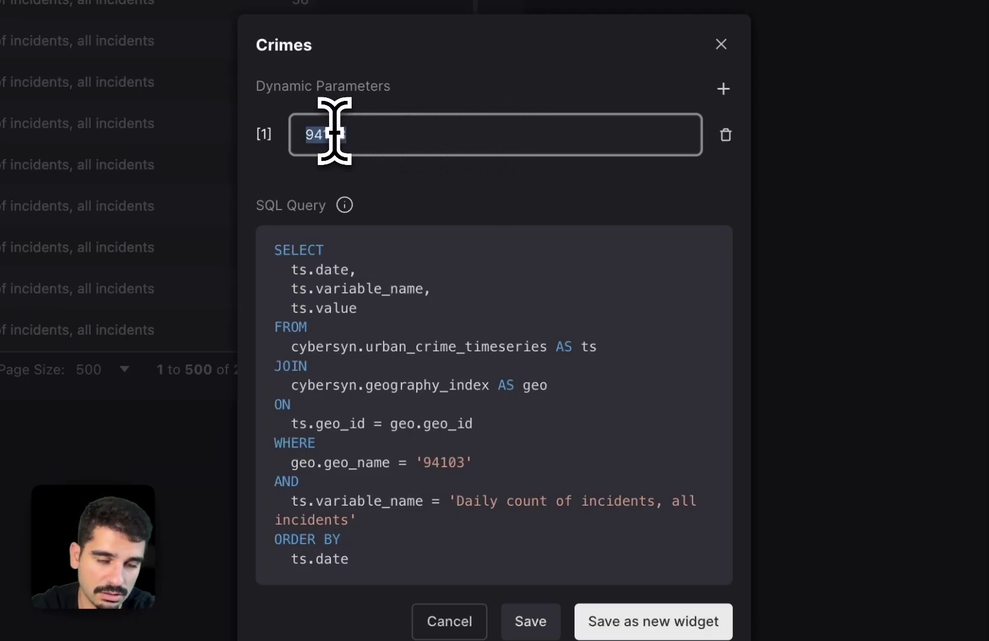
key(super+c)
- Replace the hard-coded 94103 in the WHERE clause with [1] and save
double_click(442, 462)
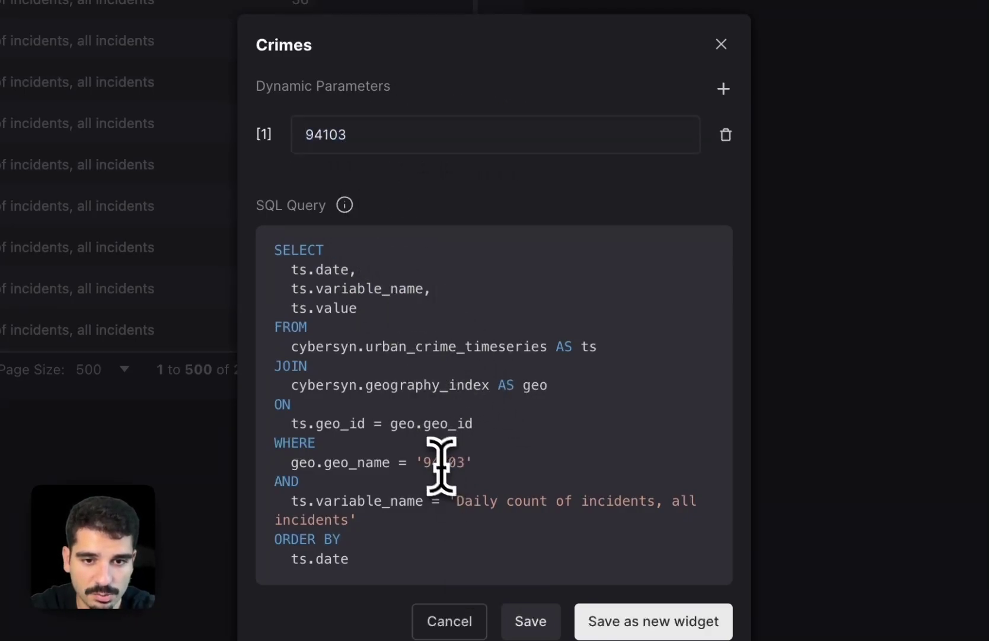
key(BackSpace)
text([1])
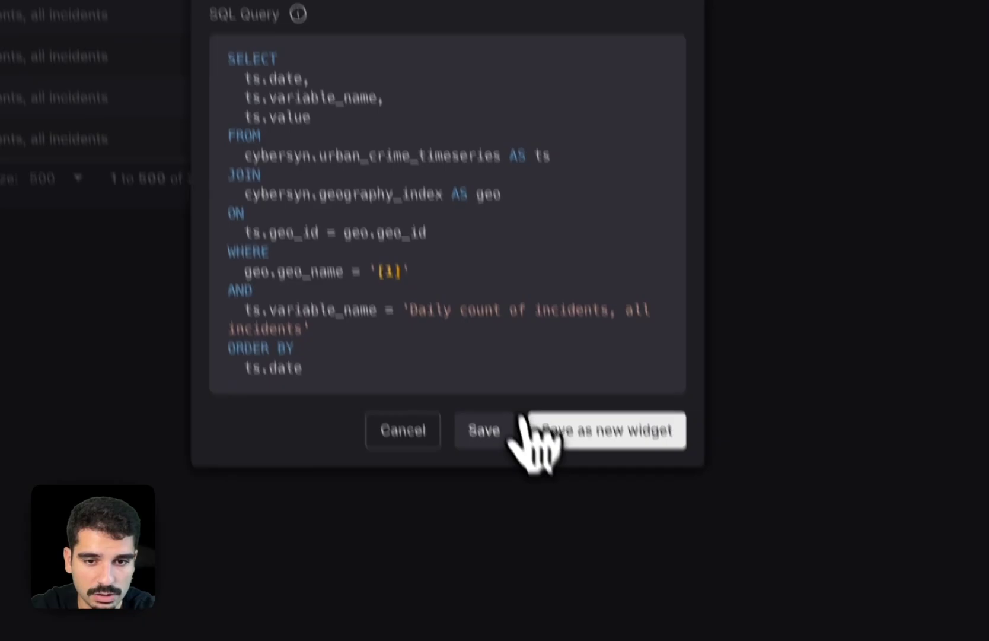
click(543, 623)
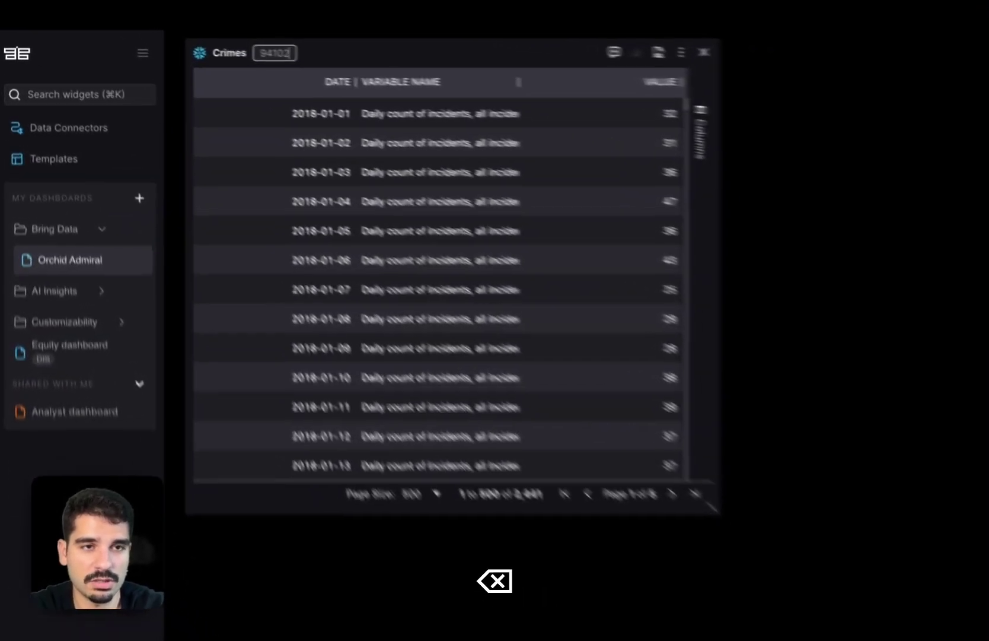
- Change the postal-code parameter's last digit so it reads 94102
text(2)
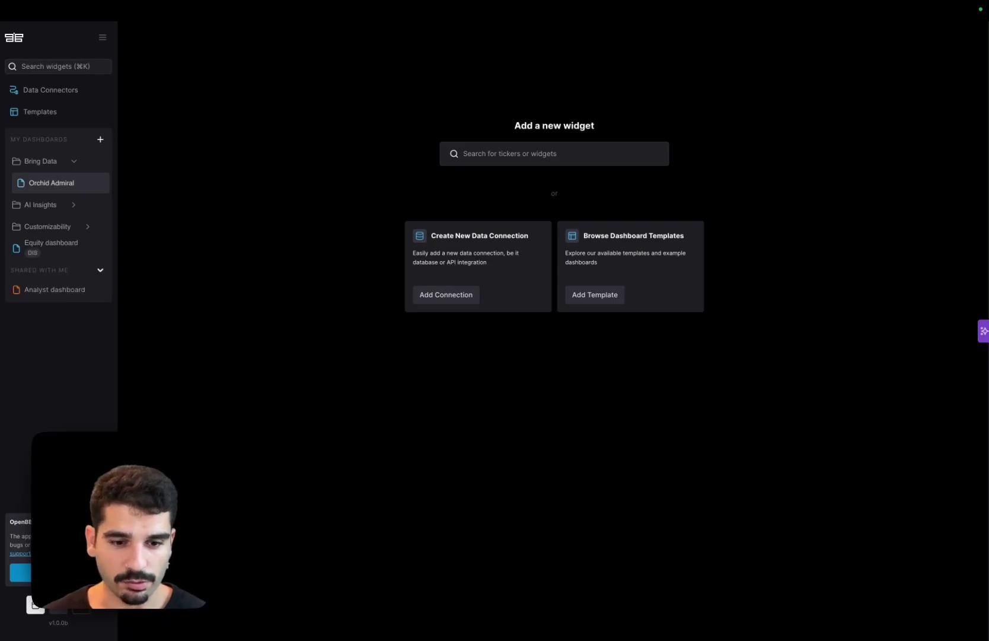
- Switch to the browser tab with the GitHub backend-for-terminal-pro repository
key(super+2)
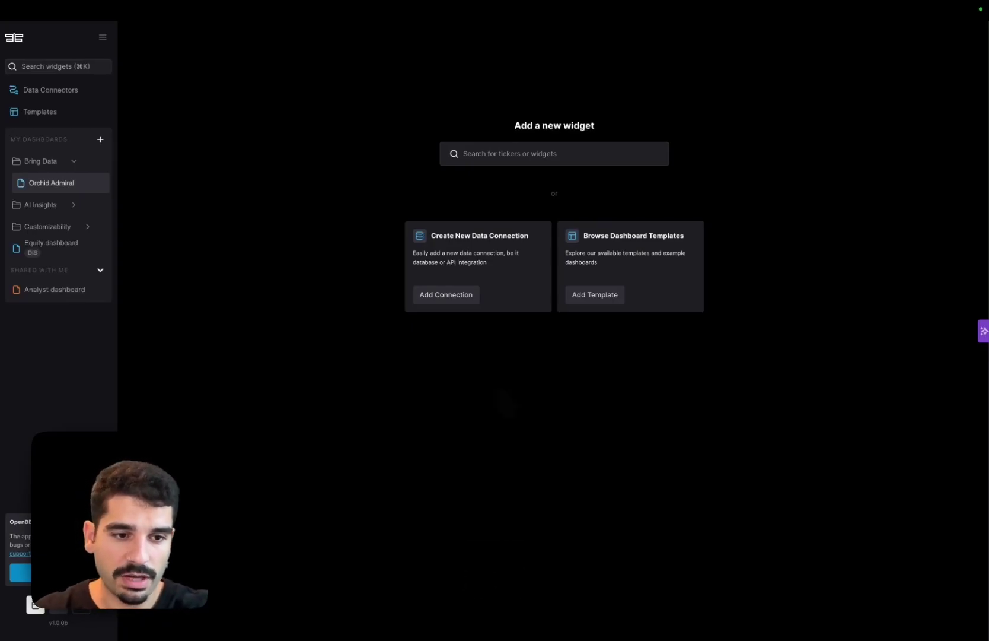
key(super+2)
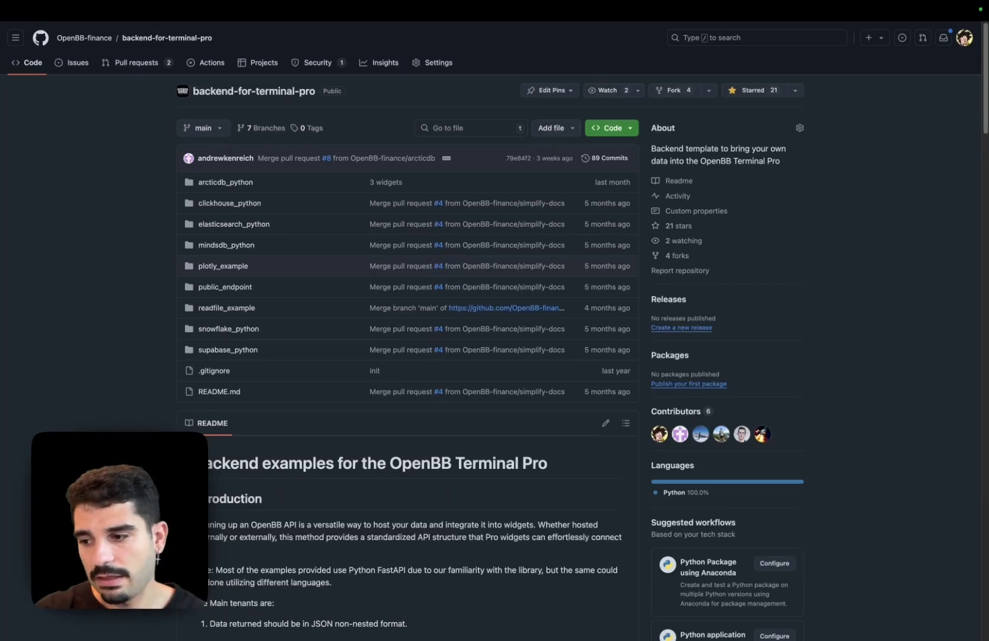
scroll(272, 282, down, 20)
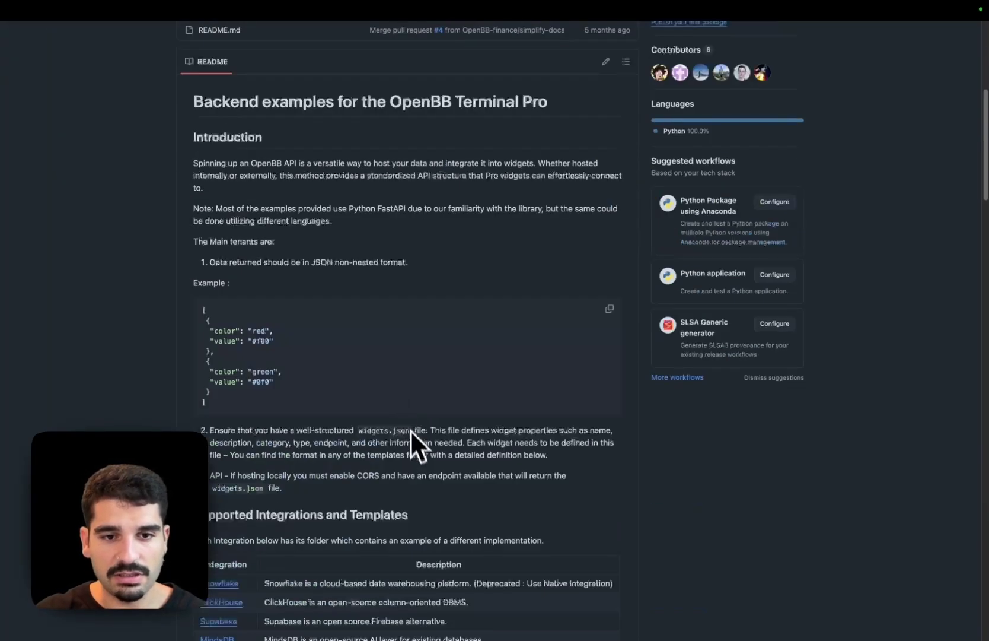
scroll(483, 396, down, 12)
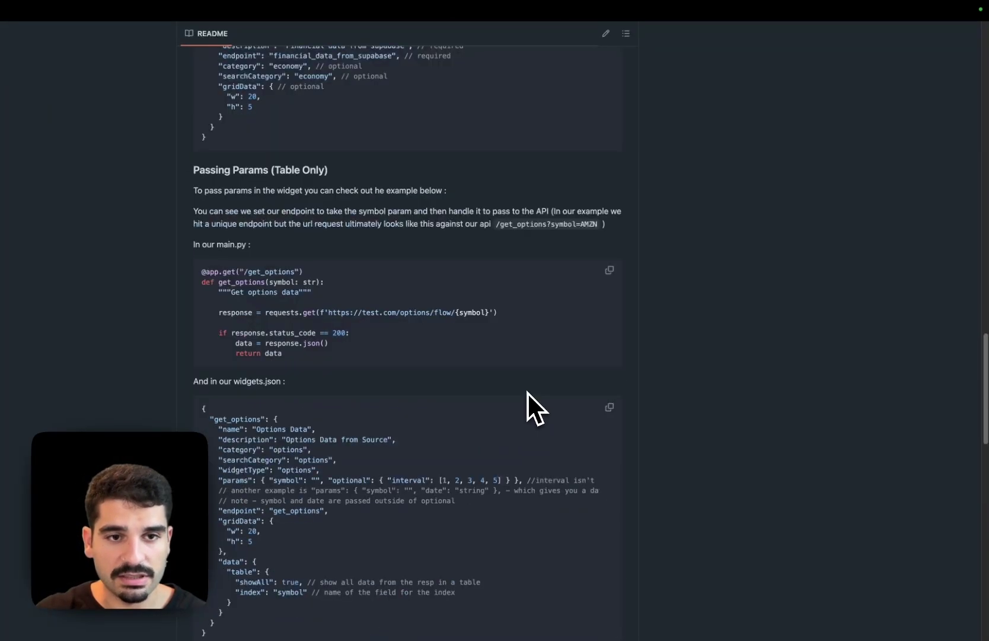
scroll(569, 356, down, 4)
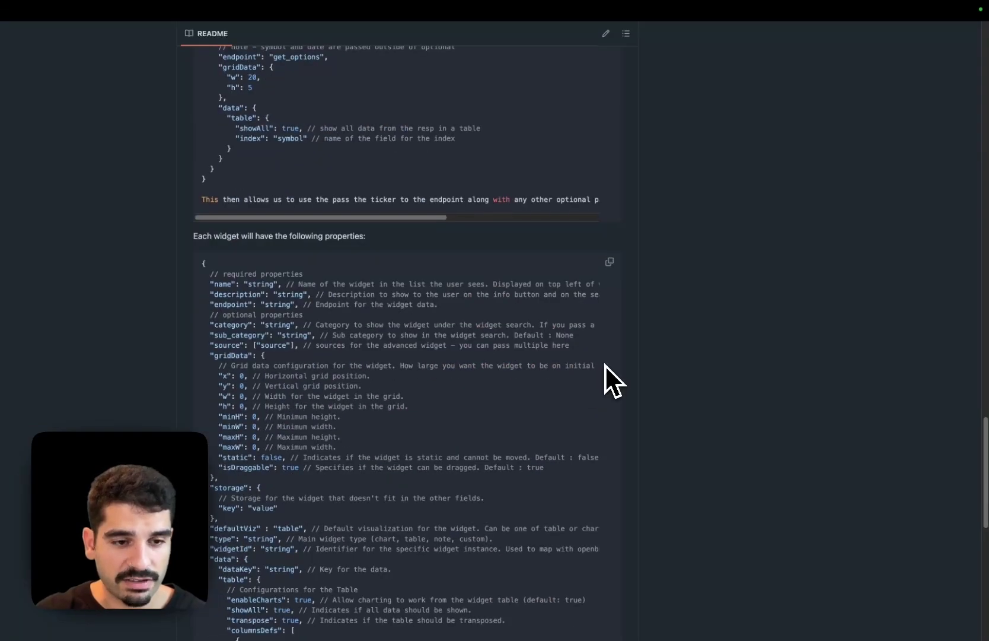
scroll(619, 384, up, 8)
scroll(621, 383, up, 20)
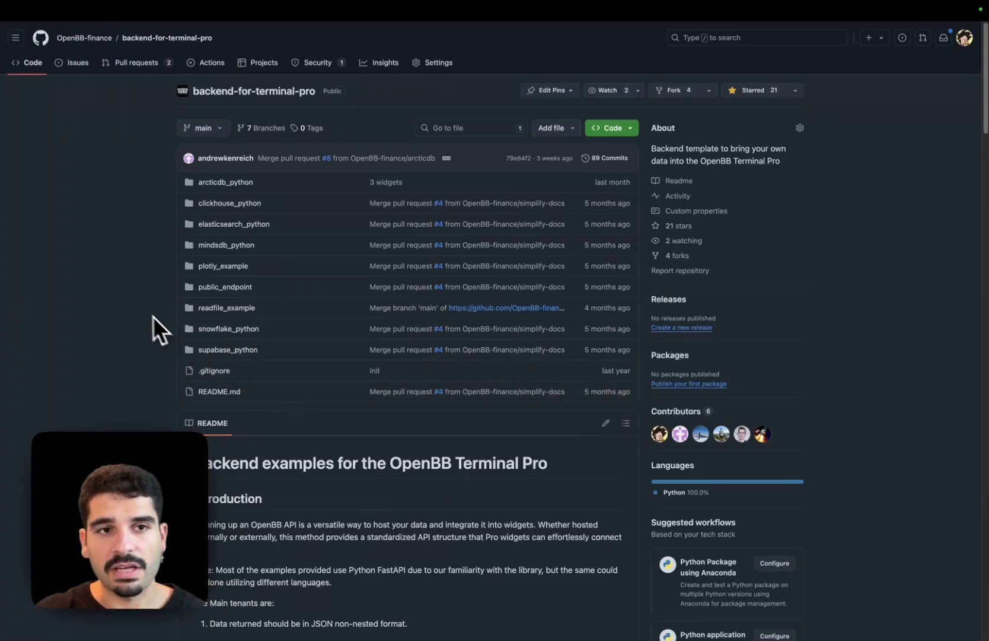
mouse_move(2, 297)
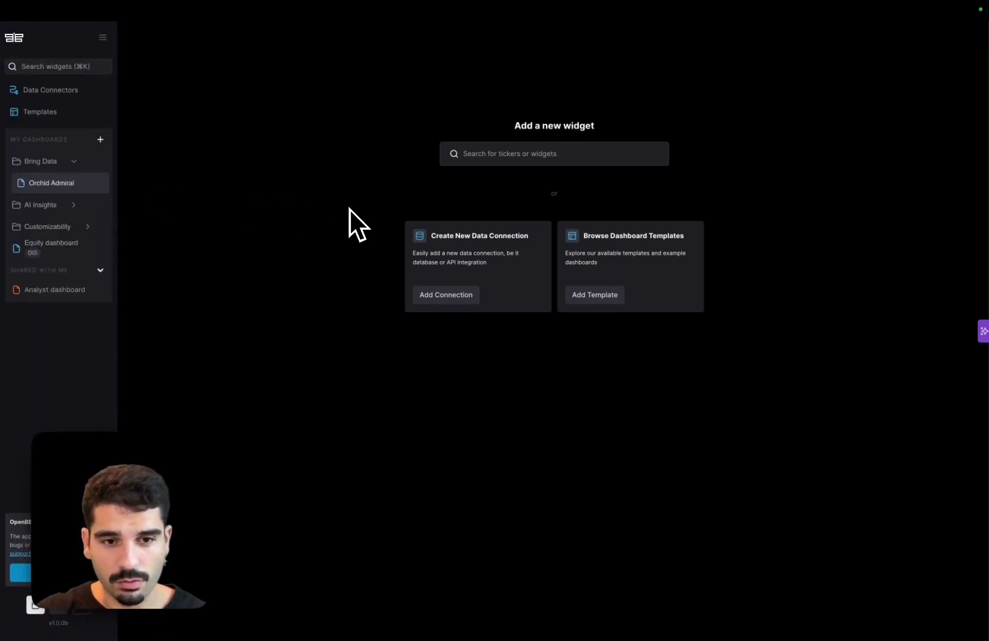
- Open the Add Data > Custom Backend form, close it unused, and switch to Terminal
right_click(350, 210)
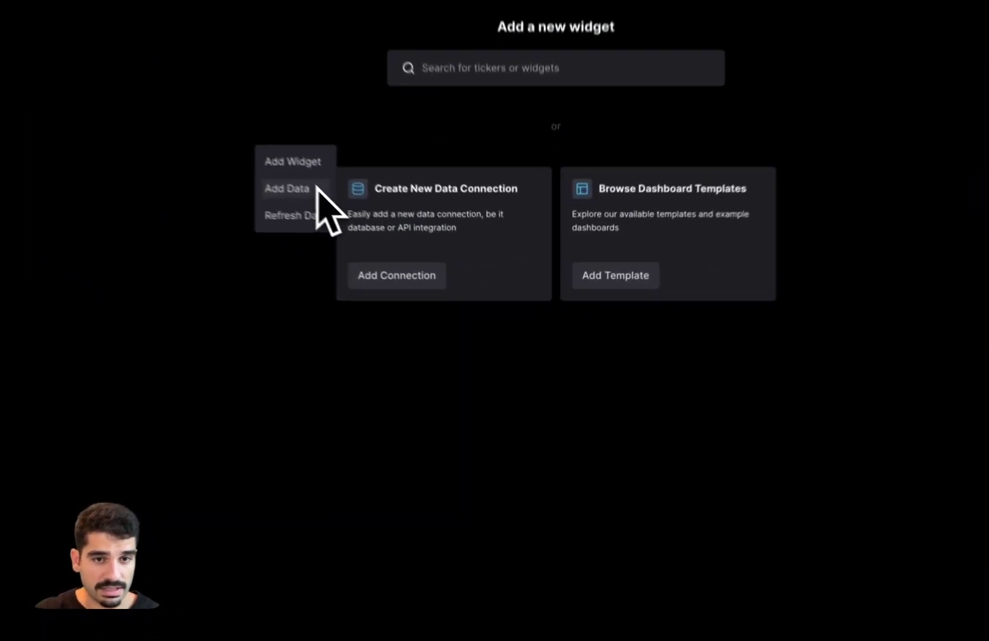
click(273, 165)
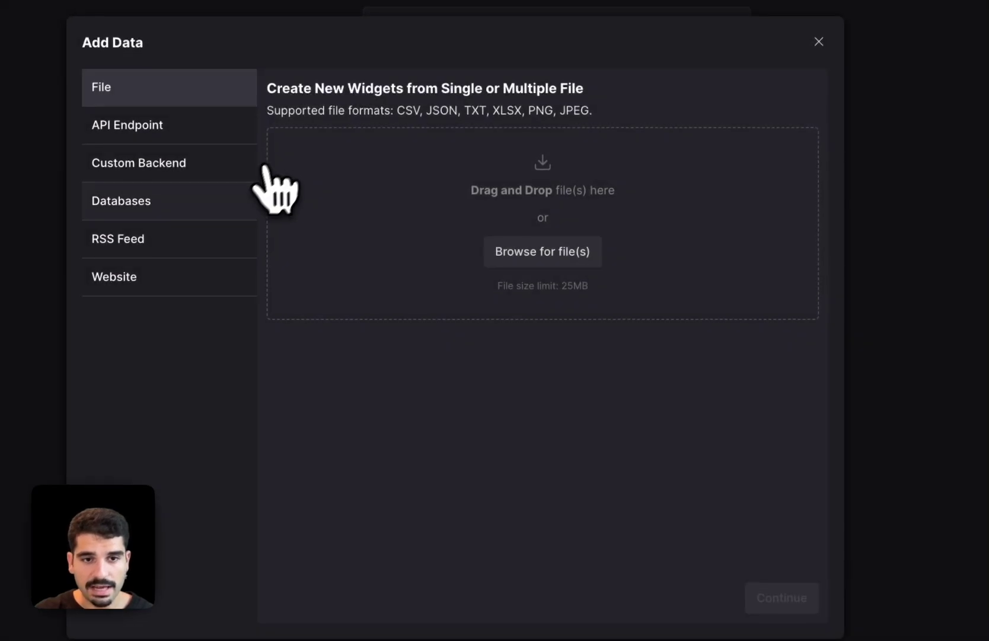
click(201, 173)
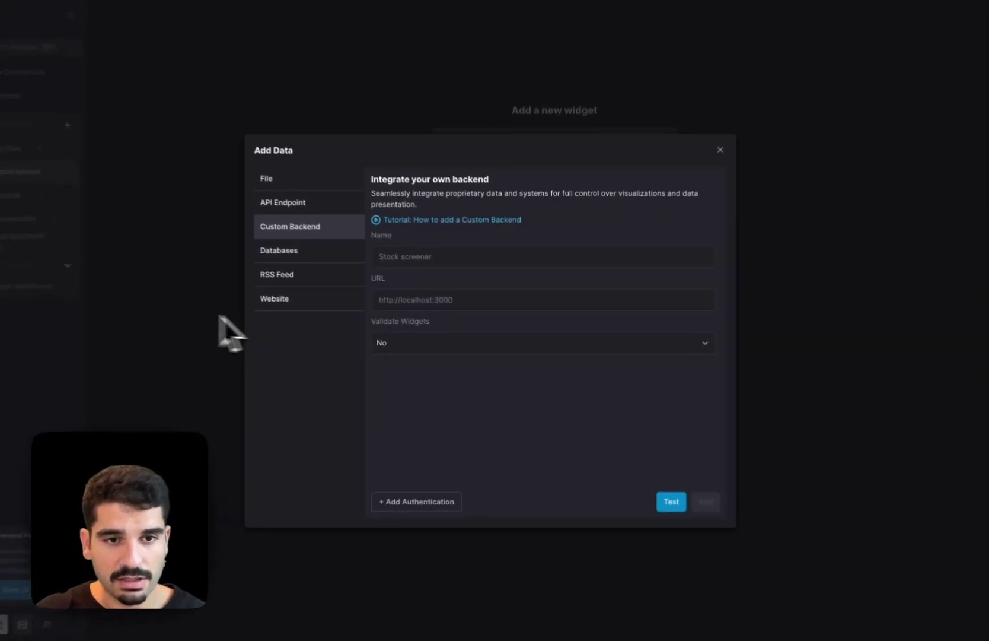
click(31, 331)
key(ctrl+Left)
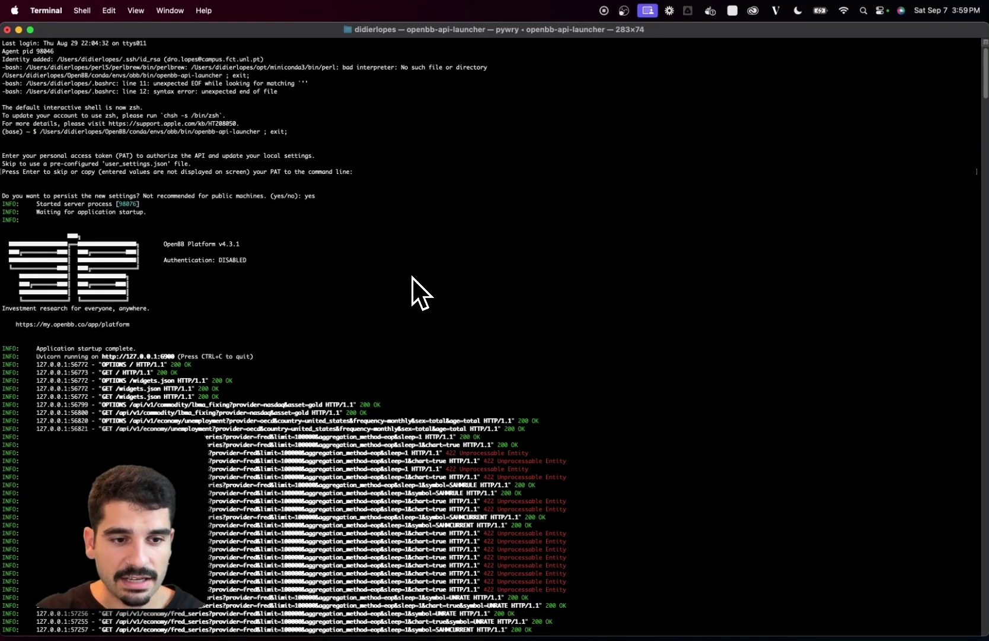
- Confirm the API server on 127.0.0.1:6900, then return to the empty Orchid Admiral dashboard
key(ctrl+Right)
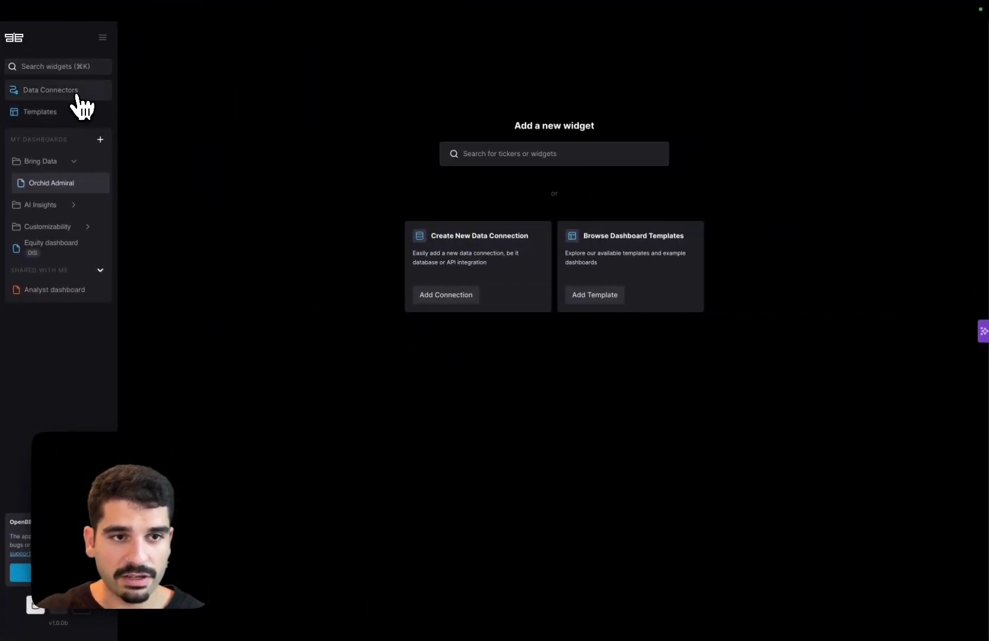
- Expand the OpenBB Platform backend under Data Connectors and browse its ETF, equity and commodity widgets
click(74, 94)
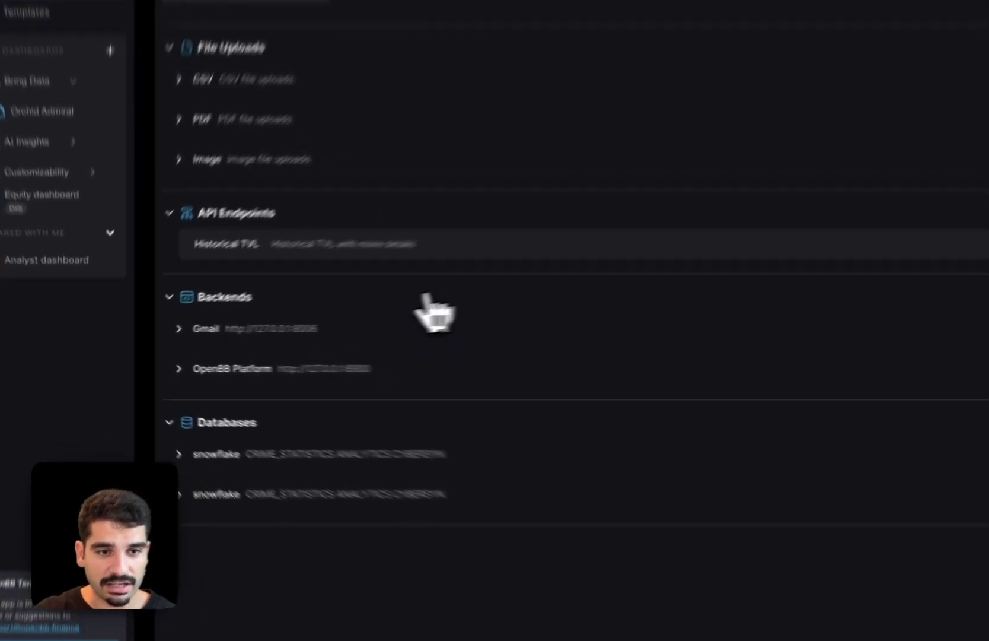
click(335, 371)
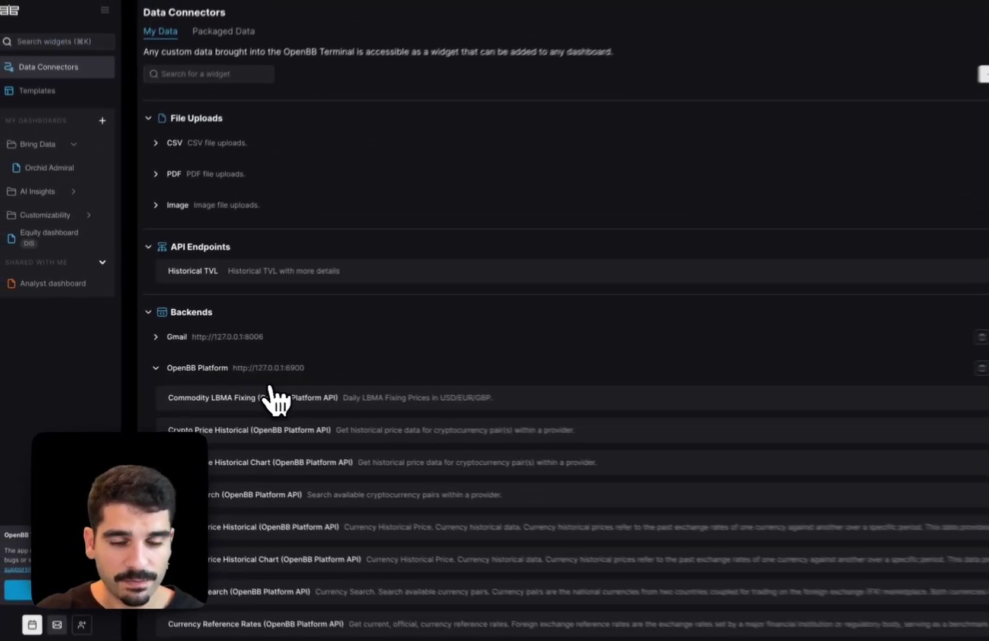
scroll(403, 421, down, 10)
scroll(468, 408, down, 20)
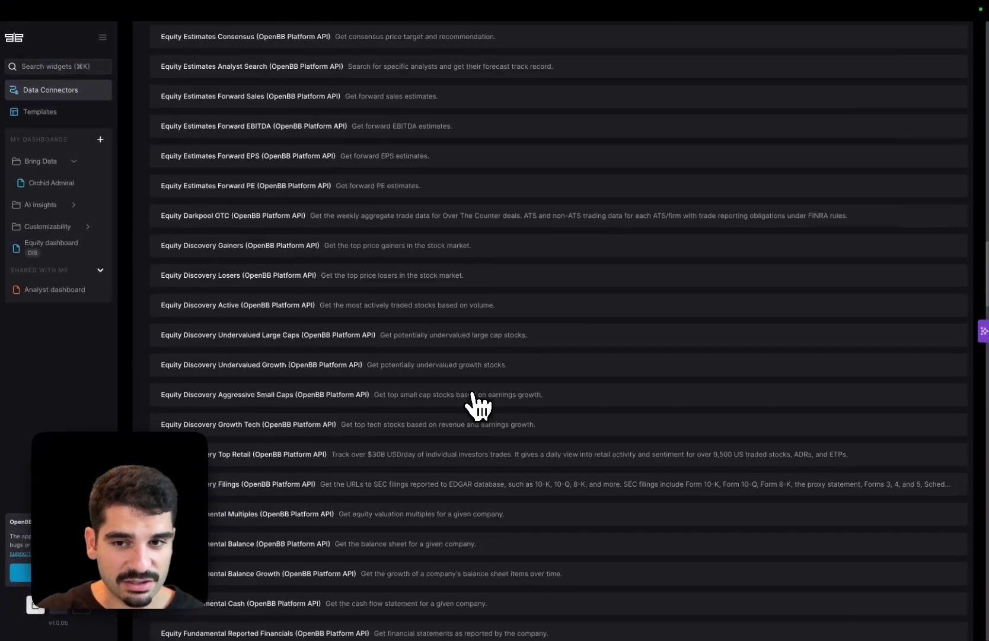
scroll(478, 405, down, 20)
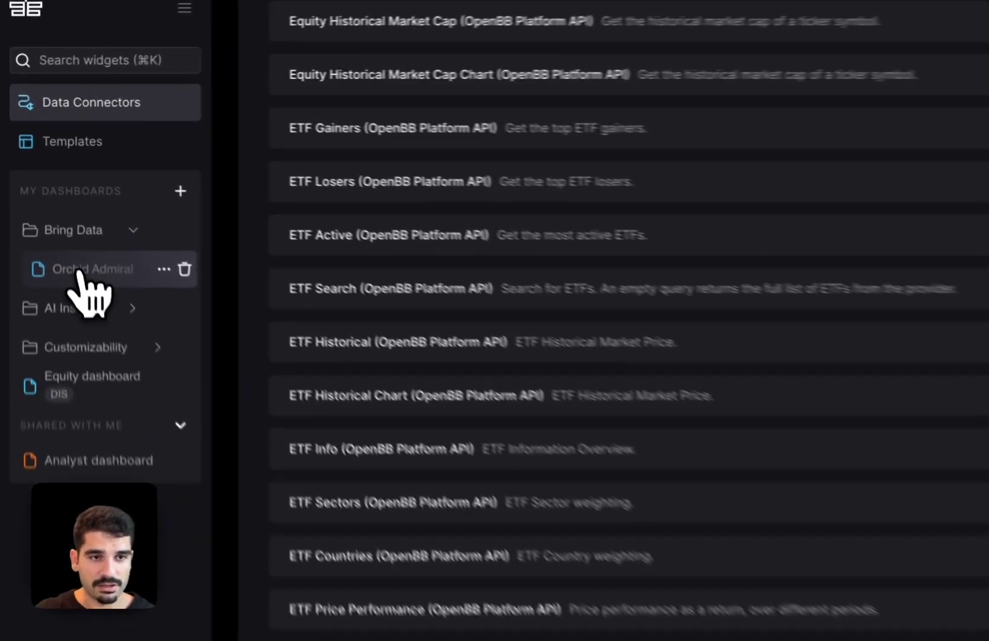
- Search 'fred series' on Orchid Admiral and add the Economy FRED Series widget showing UNRATE
click(81, 272)
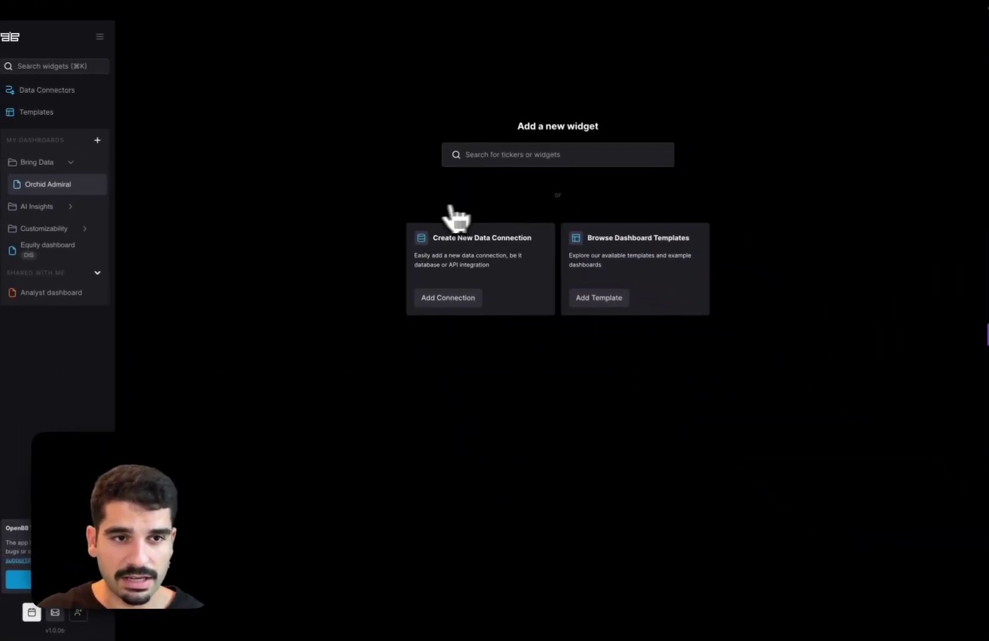
click(490, 163)
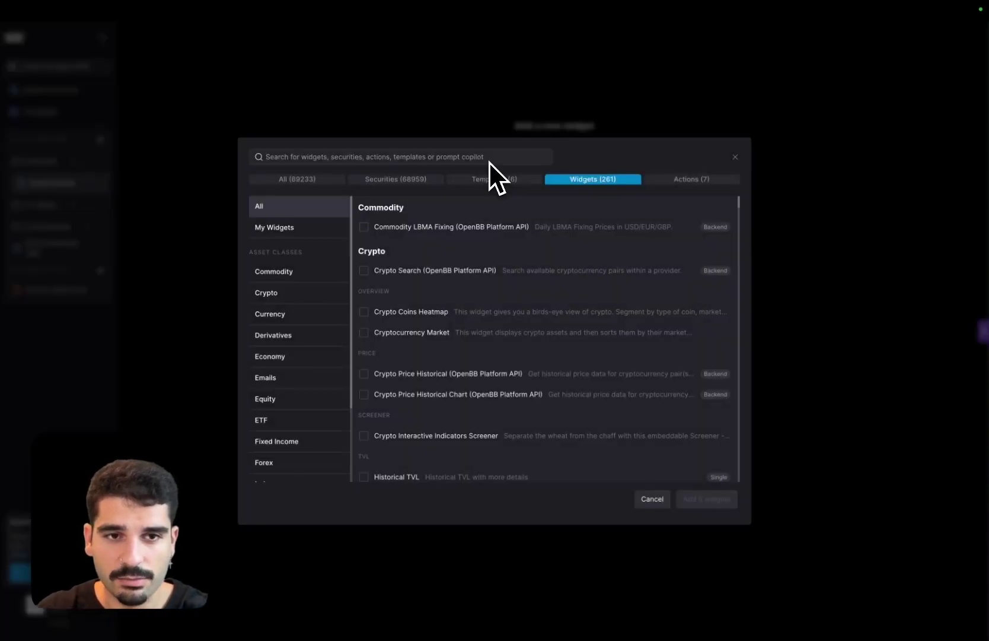
text(fred series)
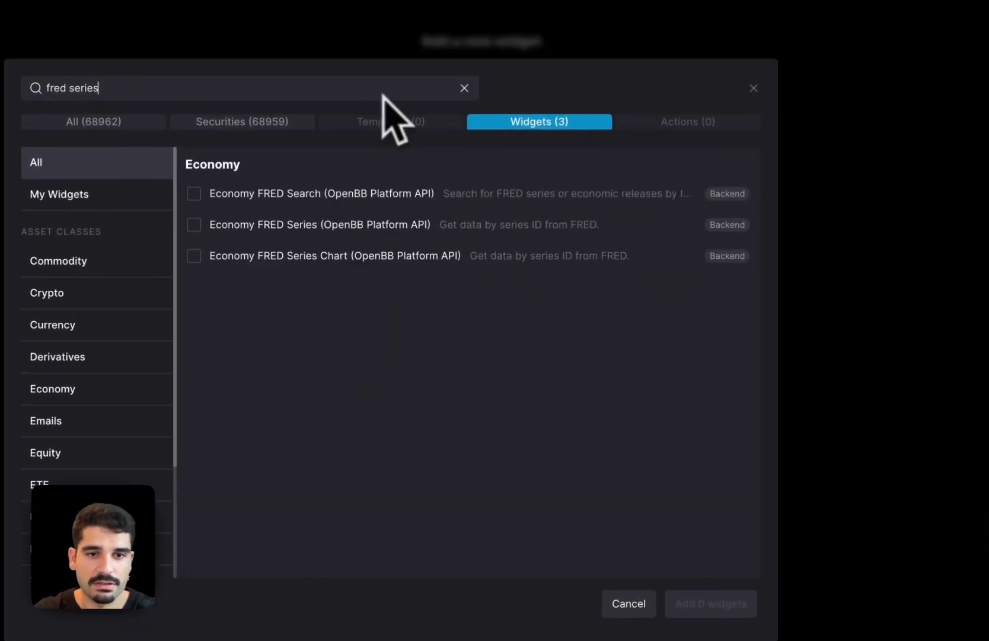
click(534, 226)
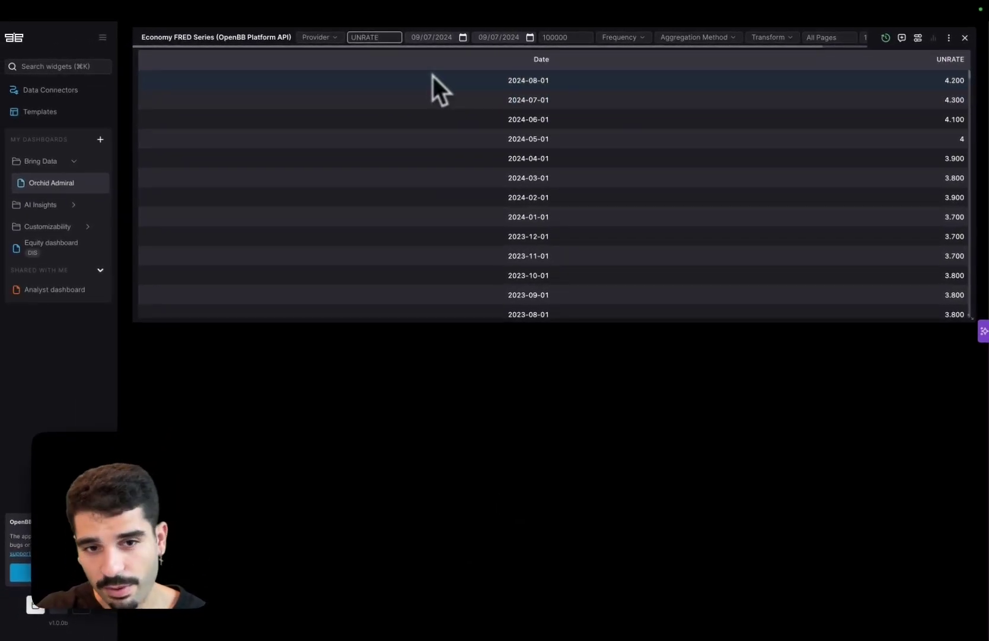
click(278, 371)
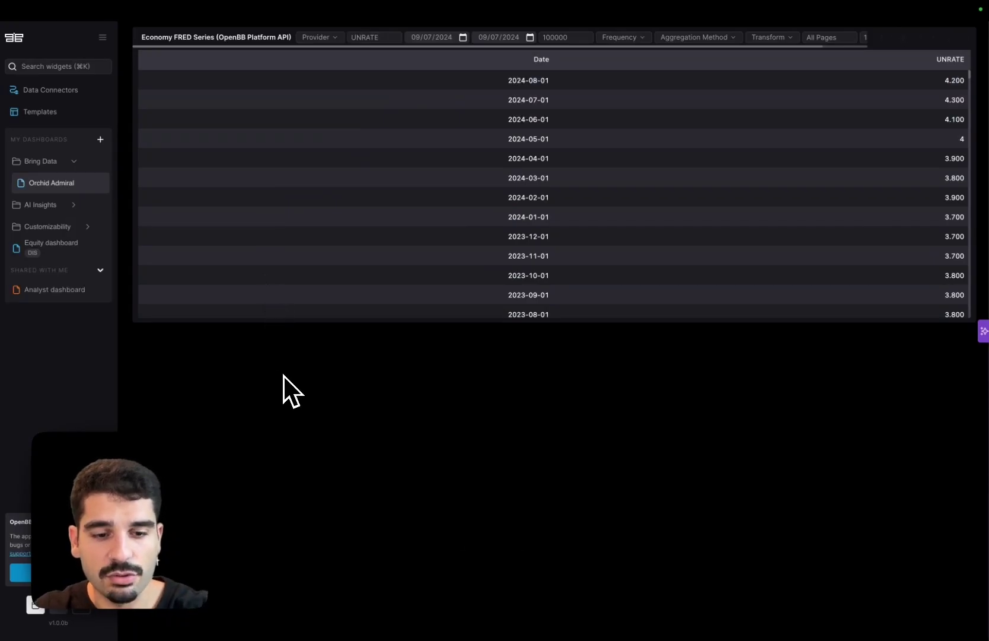
key(super+1)
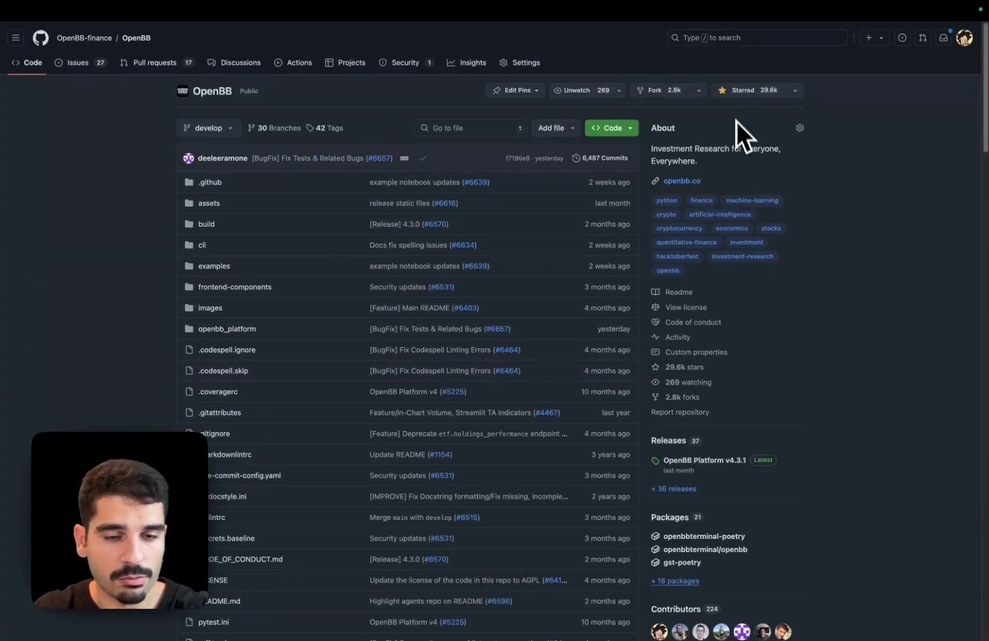
key(super+3)
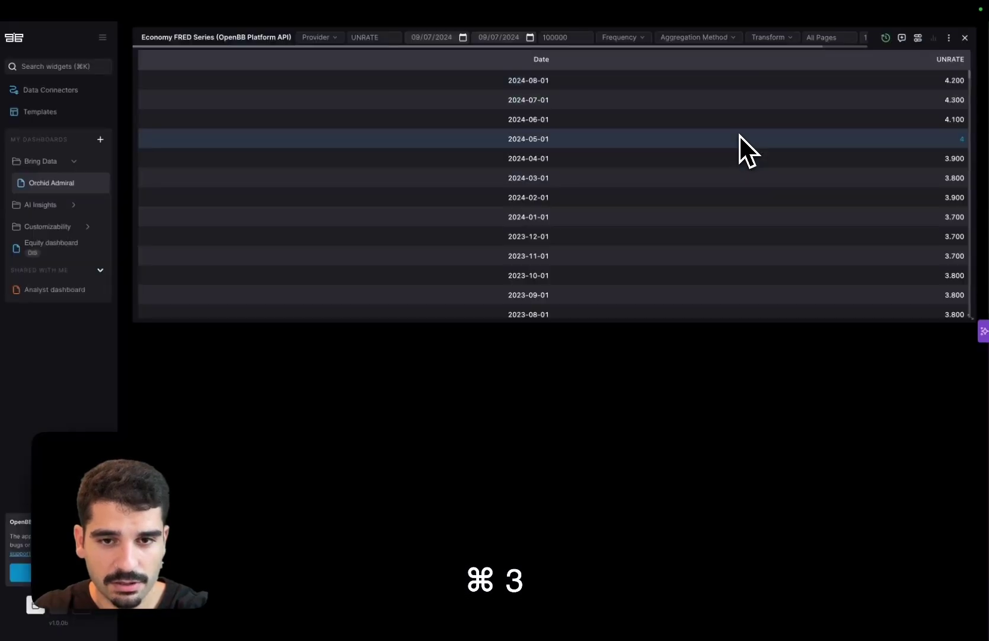